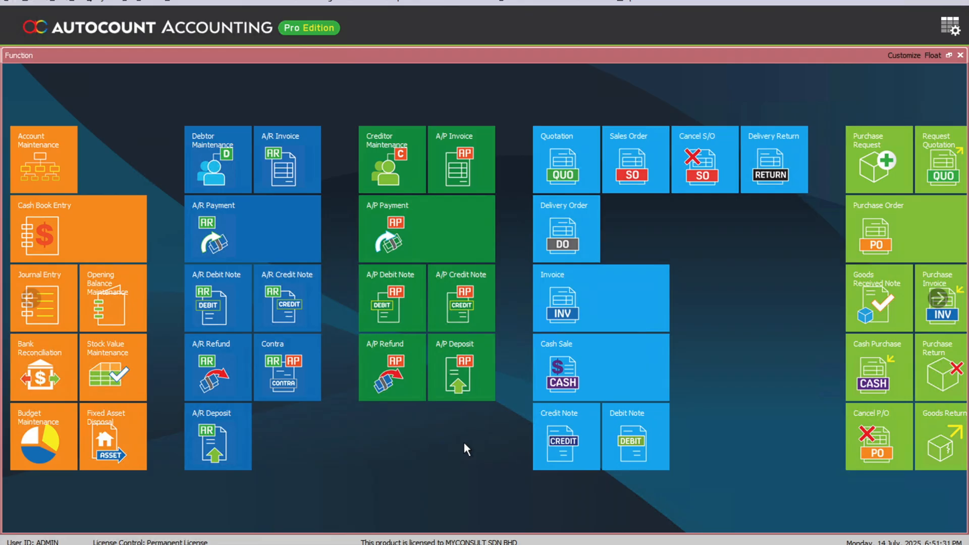
Start a new creditor named 'Foreign Supplier A' (account 400-F0001) and bring up its Tax Entity/TIN list.
click(385, 168)
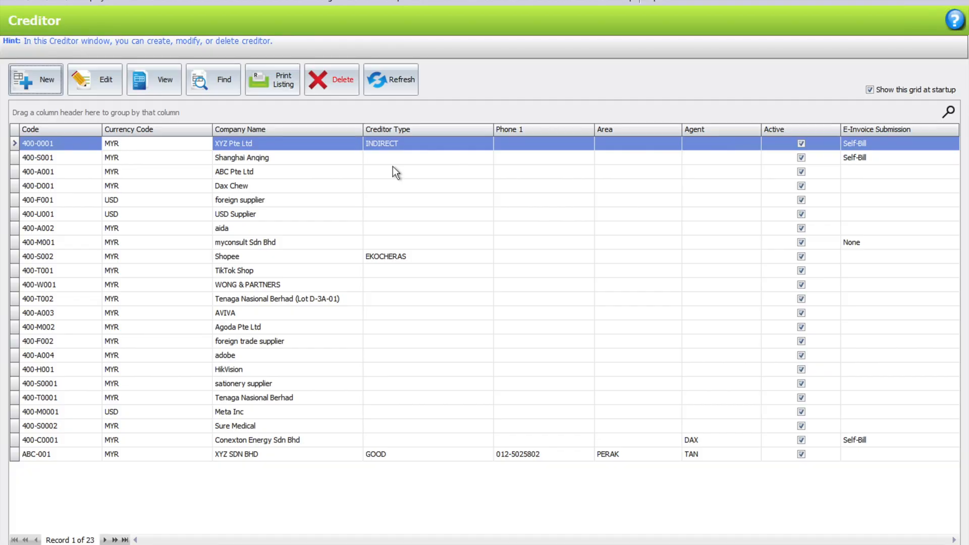
click(38, 82)
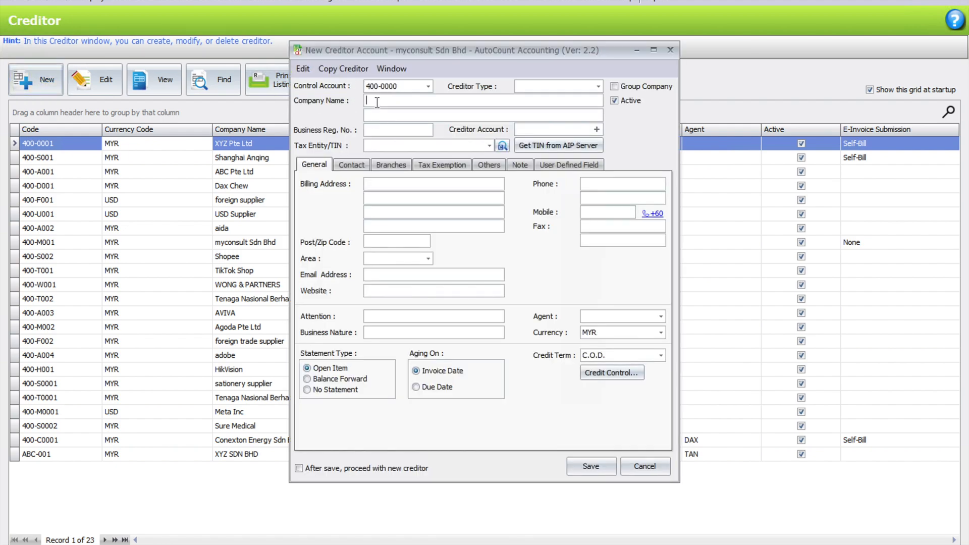
text(Foreign Supplier A)
key(Tab)
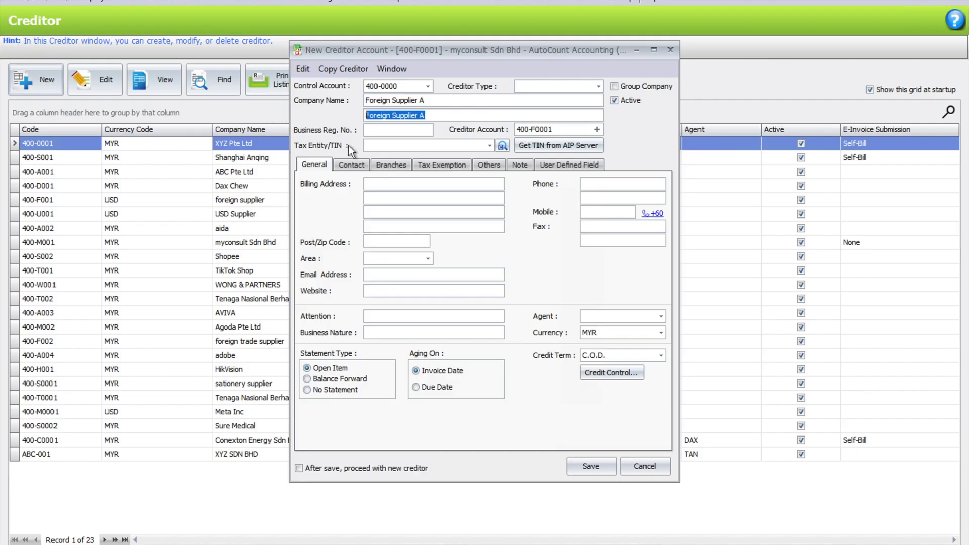
click(488, 146)
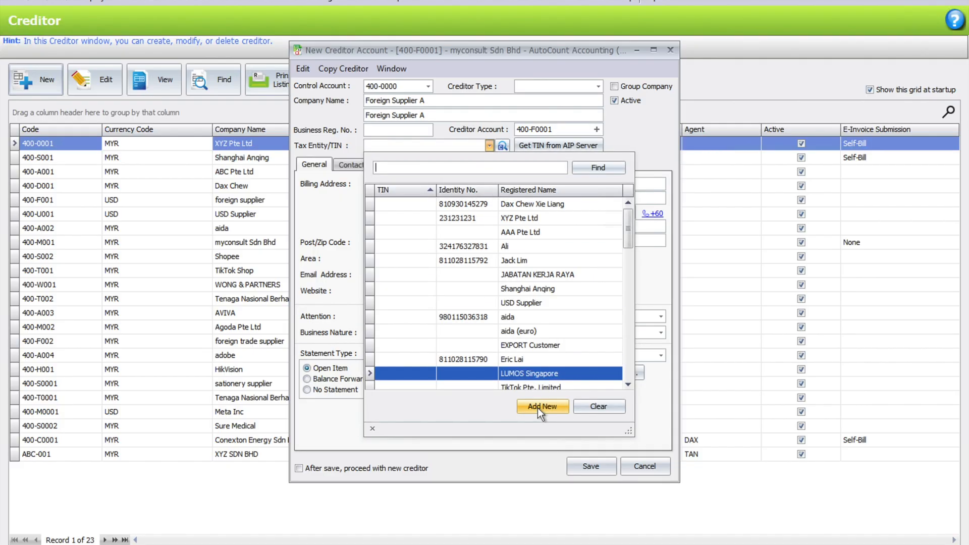
Add a new Foreign Business tax entity with the supplier's phone, e-mail, address, post code and city Singapore.
click(538, 407)
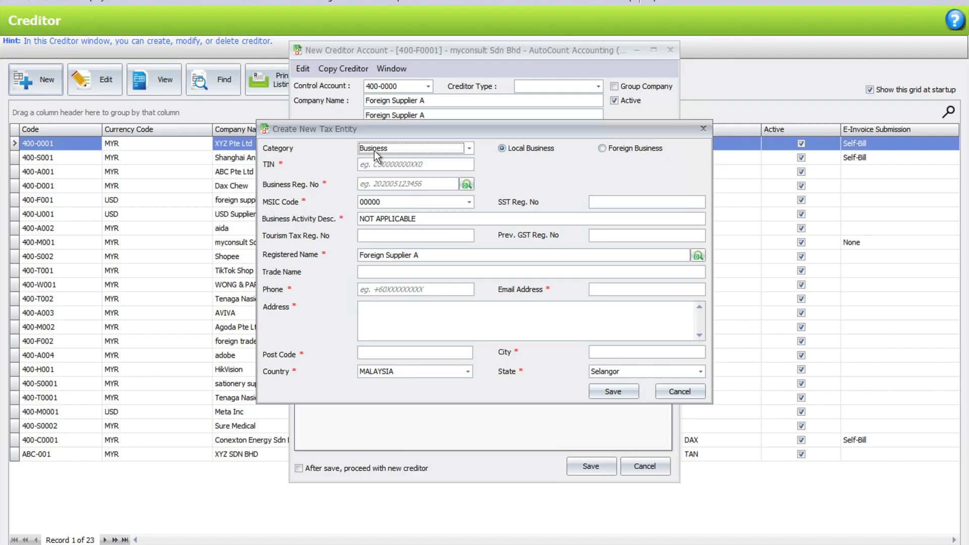
click(638, 150)
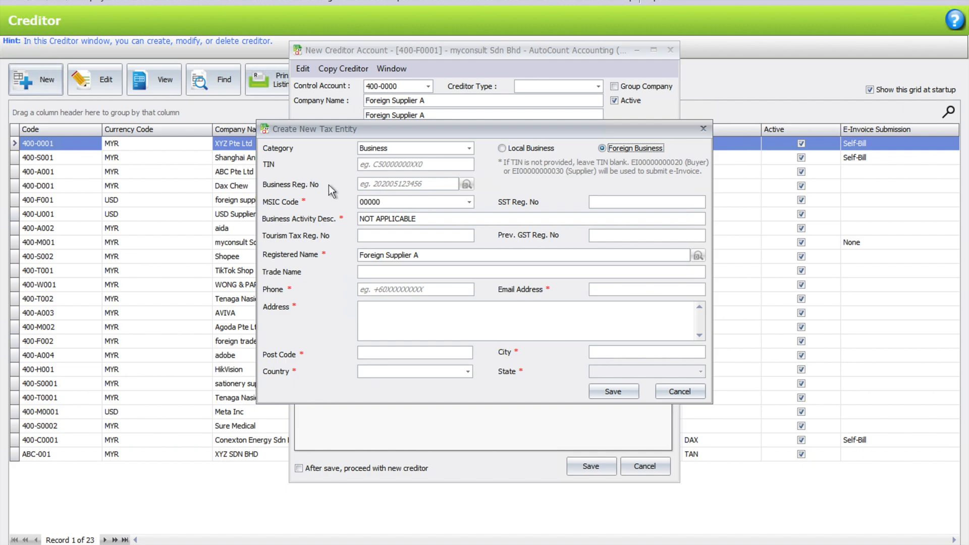
click(388, 292)
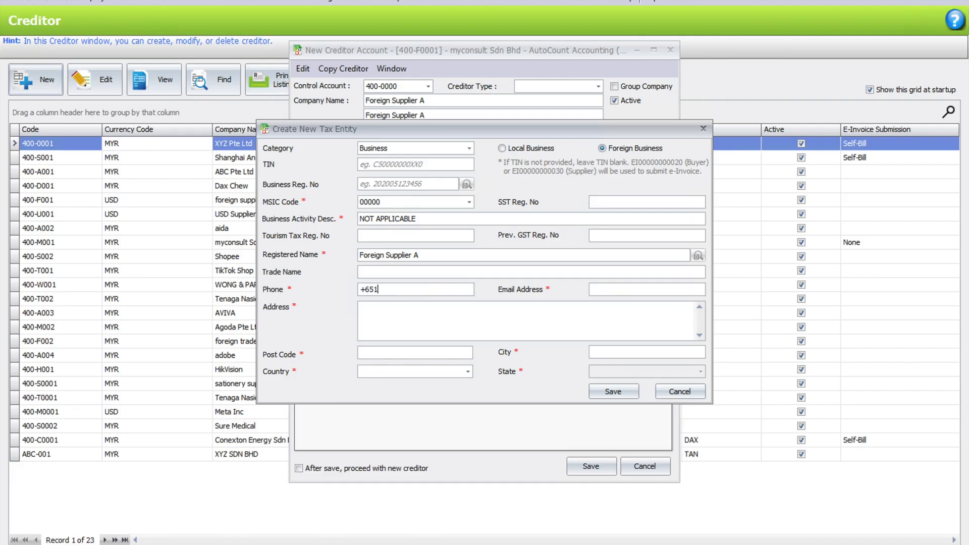
key(Tab)
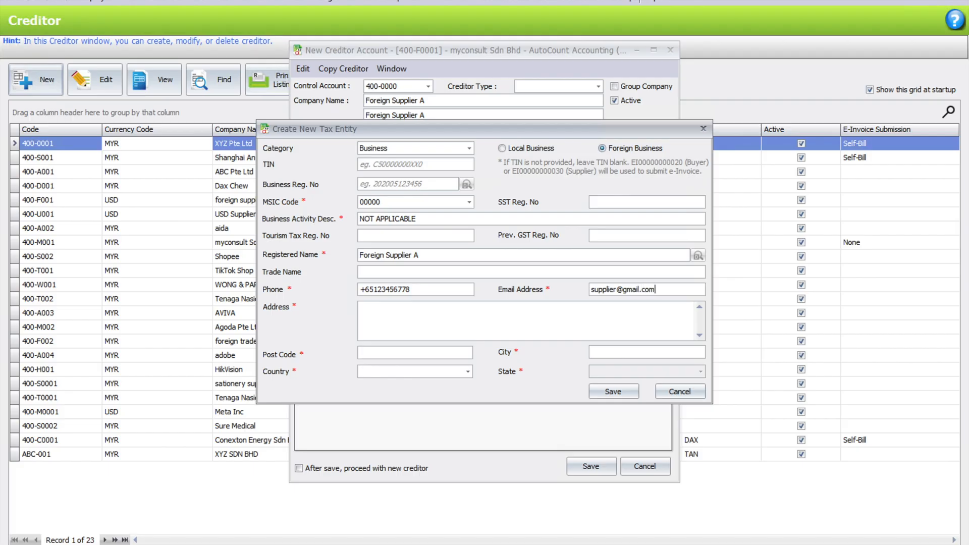
key(Tab)
key(Tab)
key(Tab)
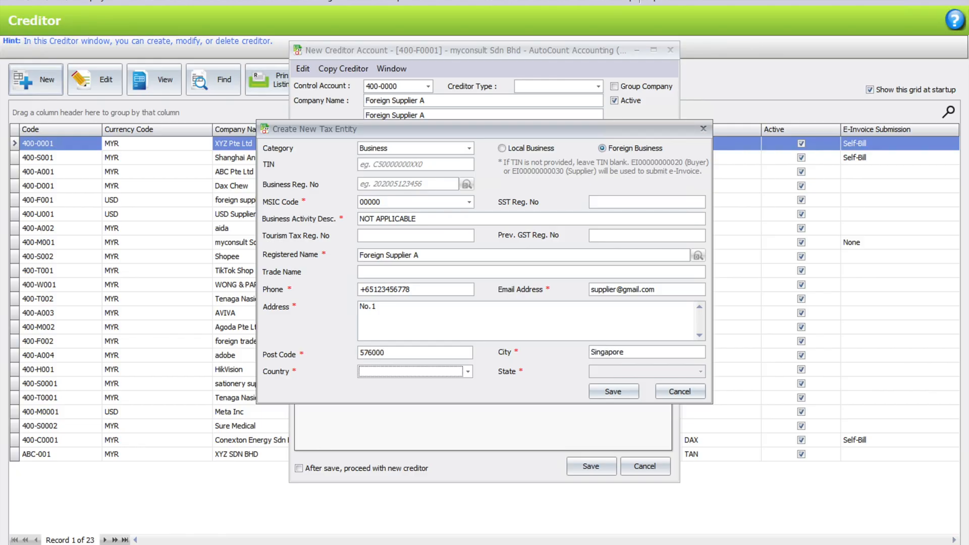
Set the tax entity's country to SINGAPORE and state to All States, then save it.
click(467, 372)
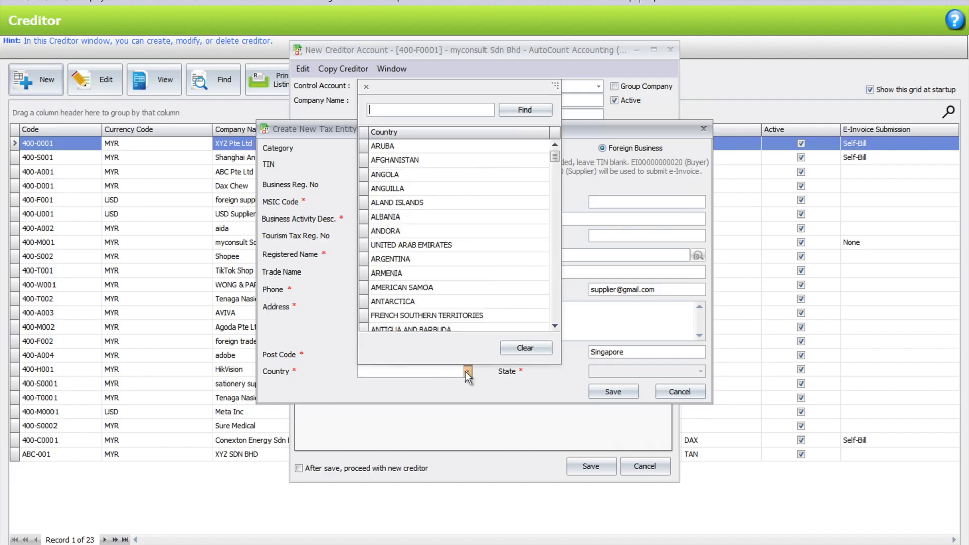
text(singapore)
key(Return)
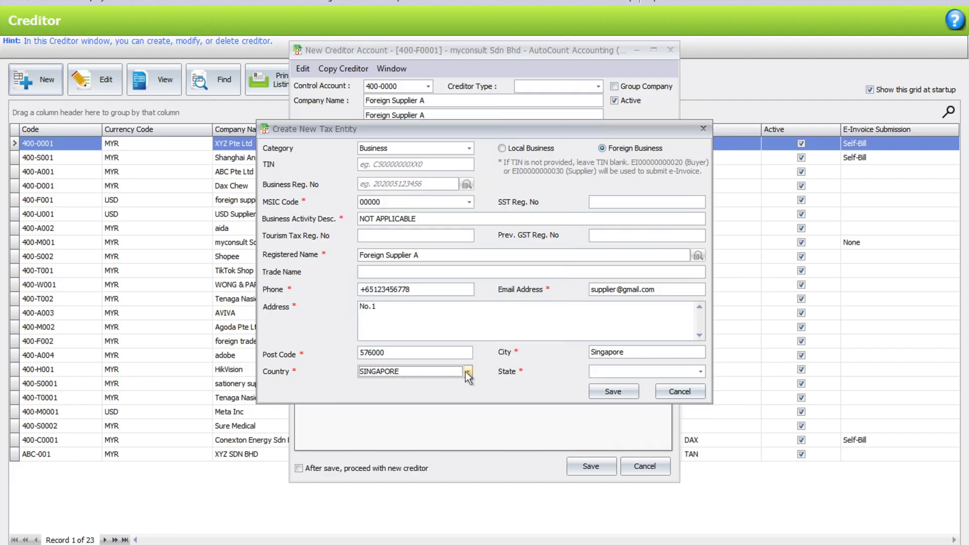
click(701, 371)
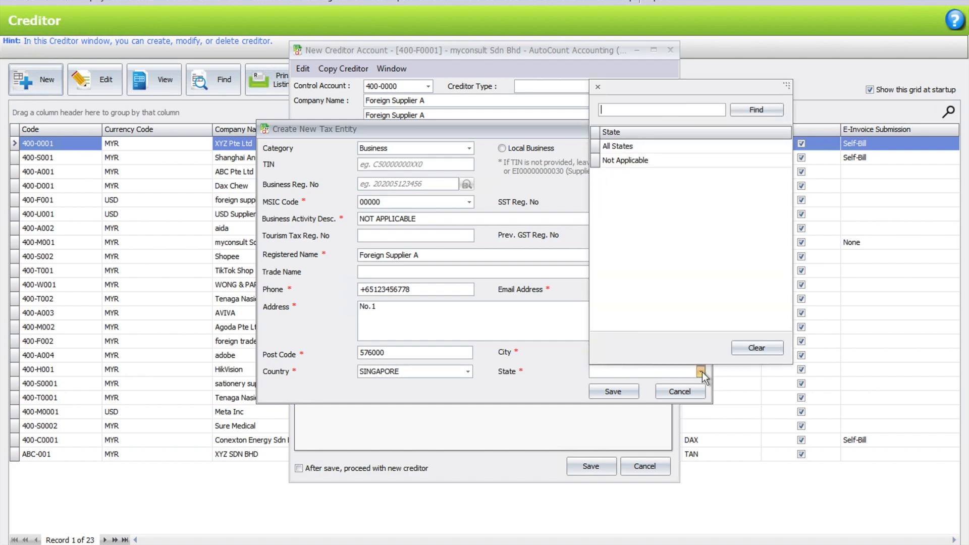
click(617, 147)
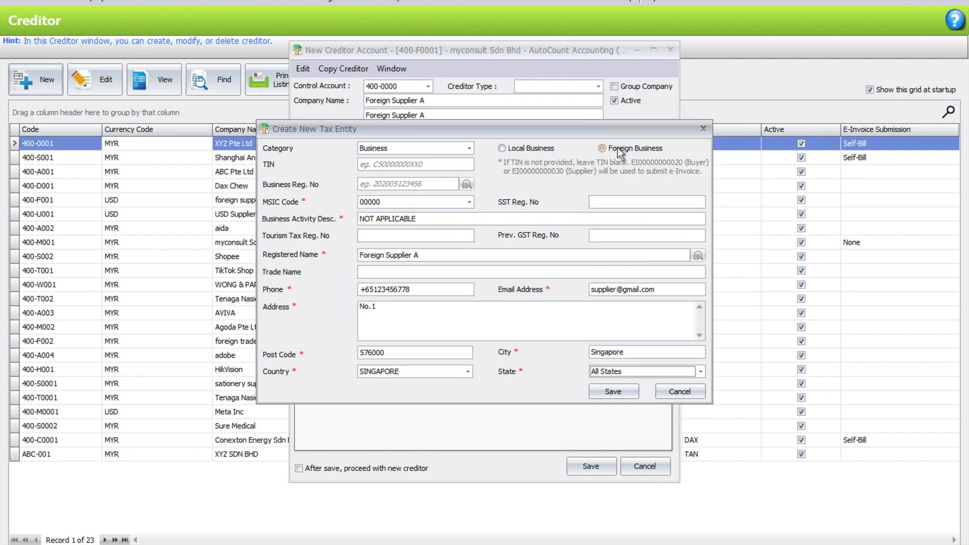
click(609, 392)
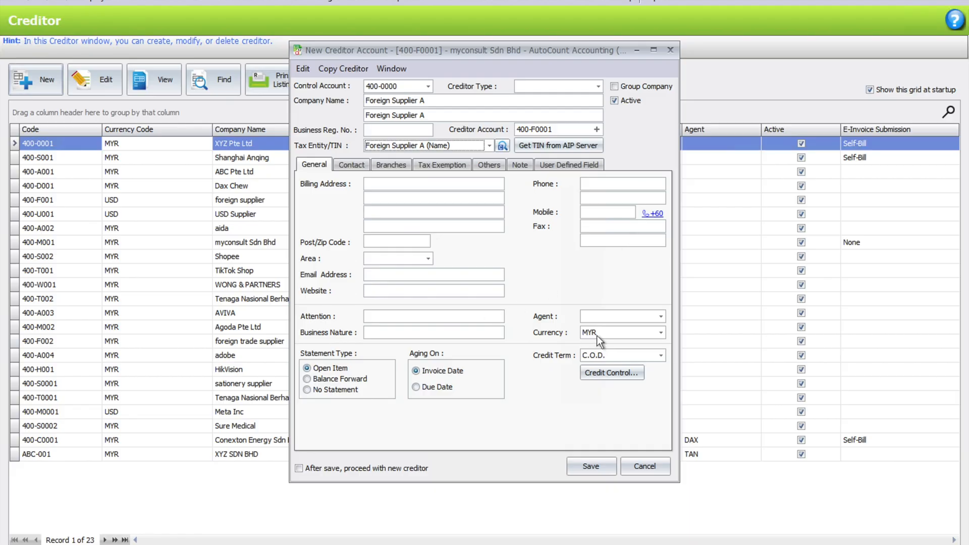
Choose USD as Foreign Supplier A's currency and save the creditor as 400-F0001.
click(644, 336)
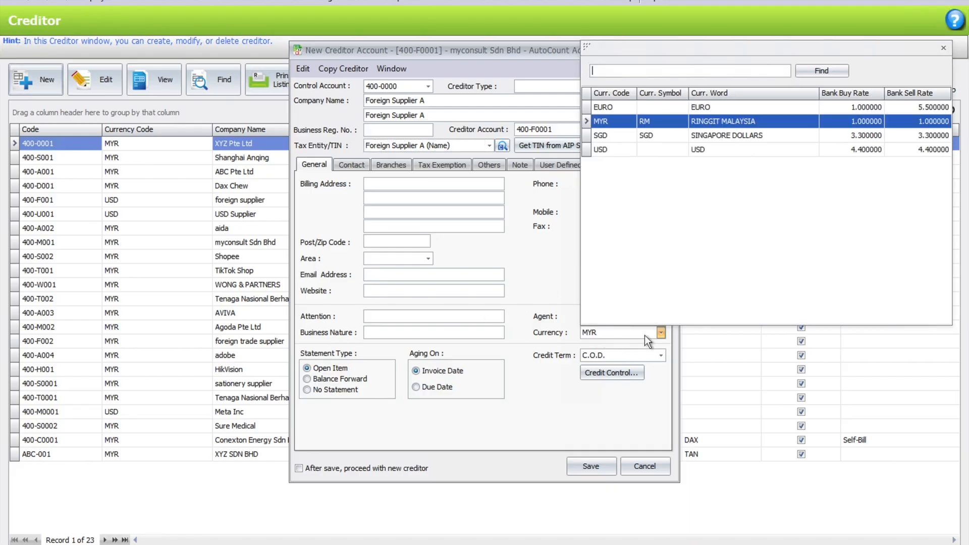
click(600, 150)
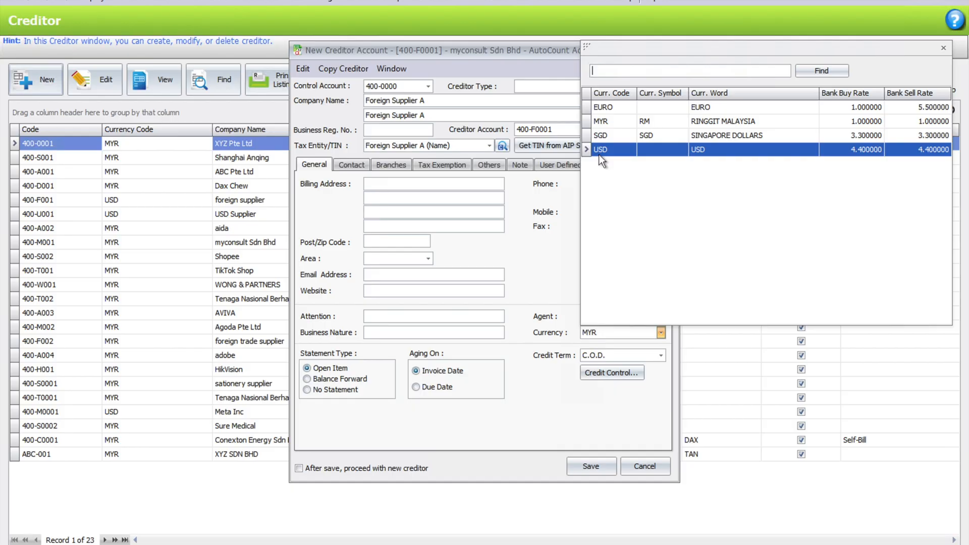
click(599, 152)
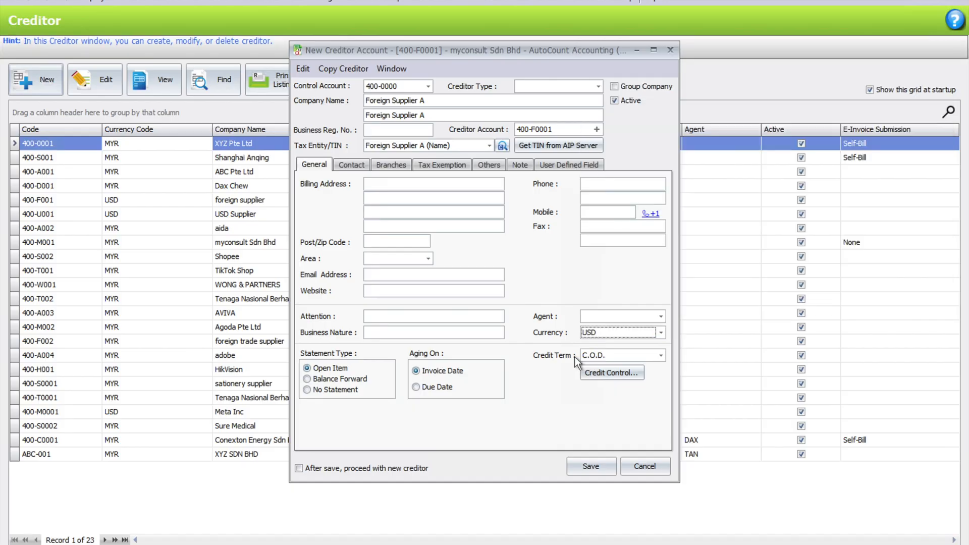
click(584, 472)
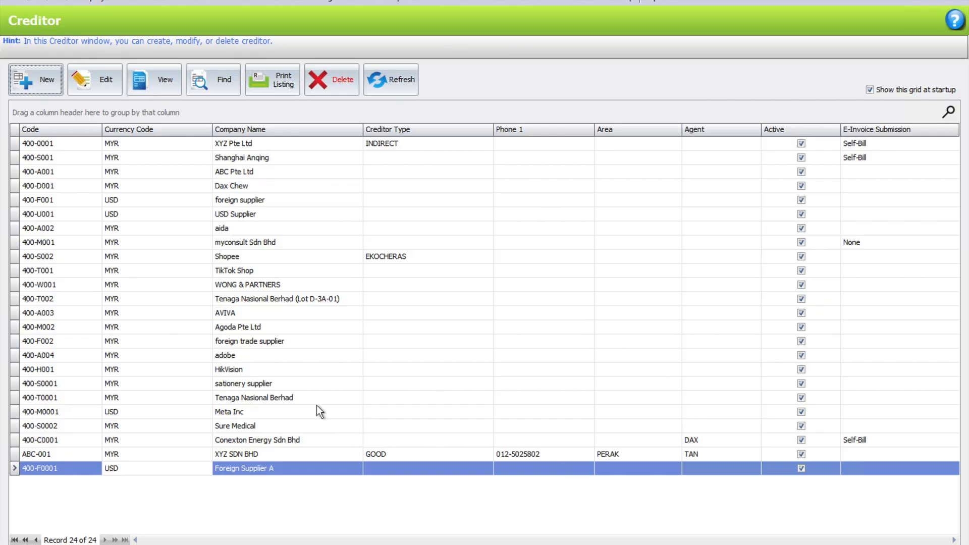
click(282, 328)
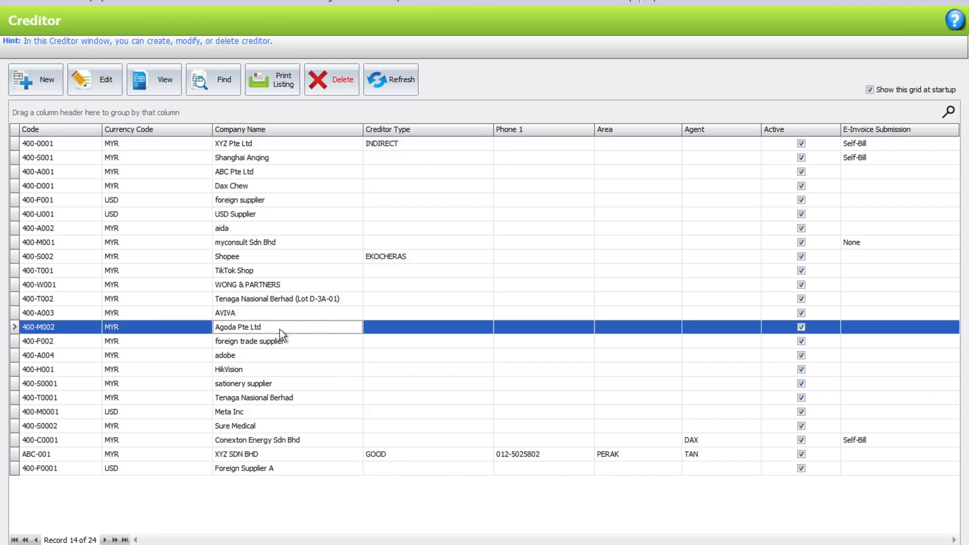
double_click(280, 329)
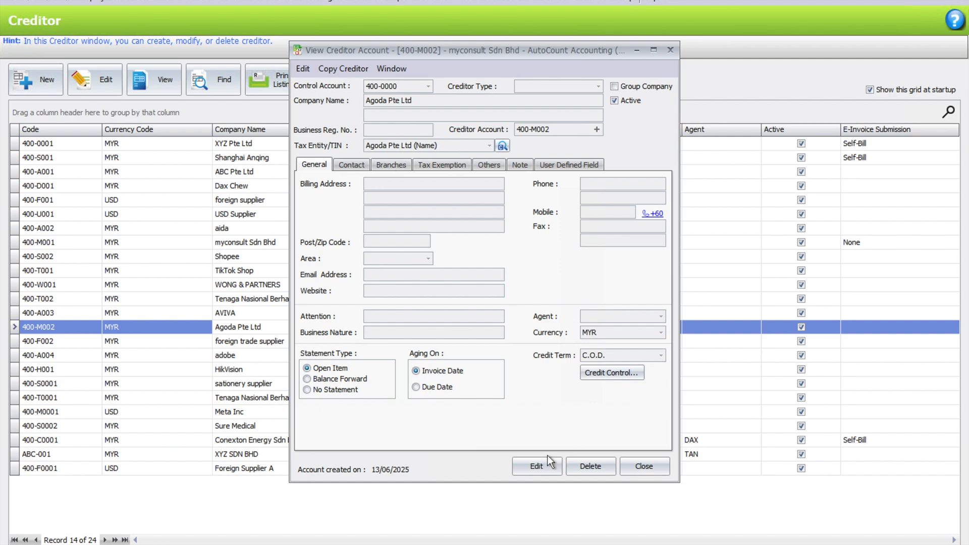
click(636, 467)
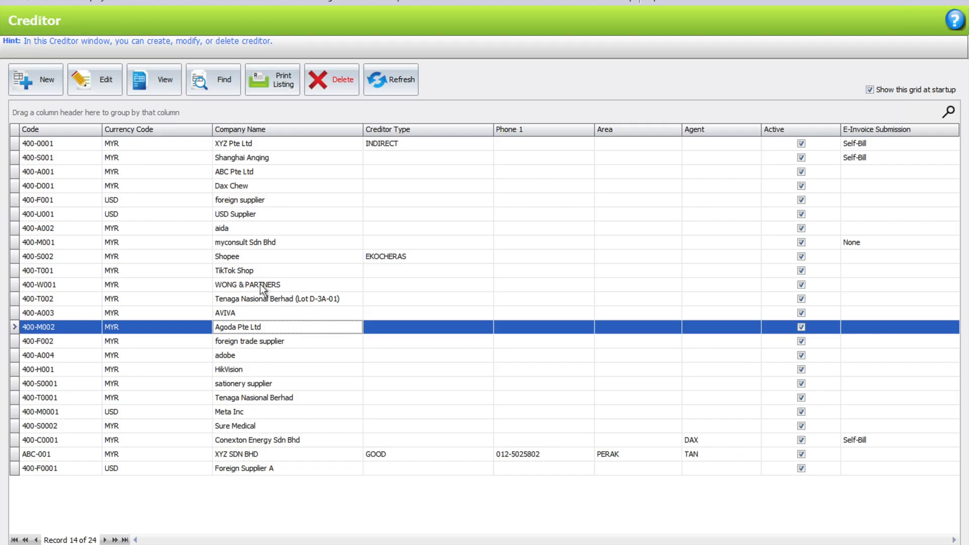
click(253, 411)
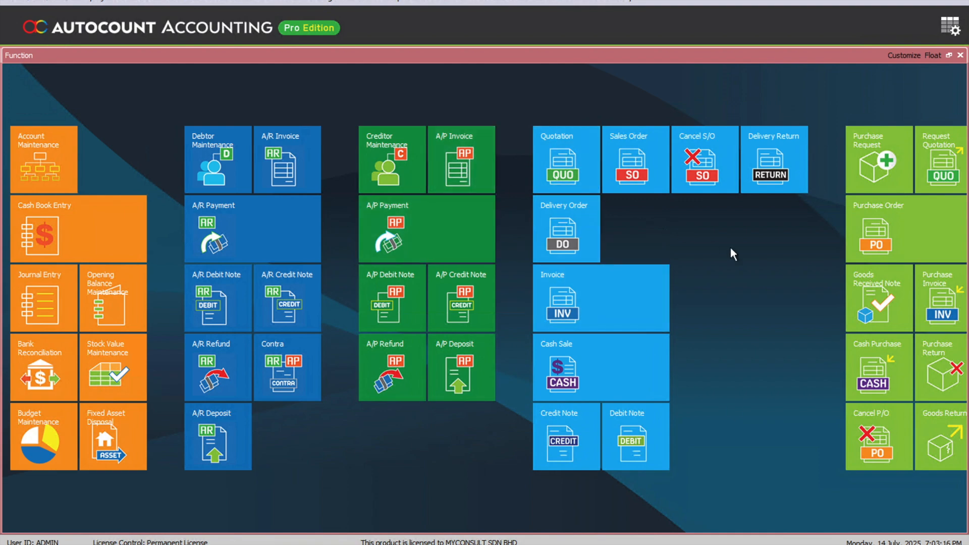
Scroll the Function panel down and launch a new Purchase Invoice.
scroll(717, 246, down, 2)
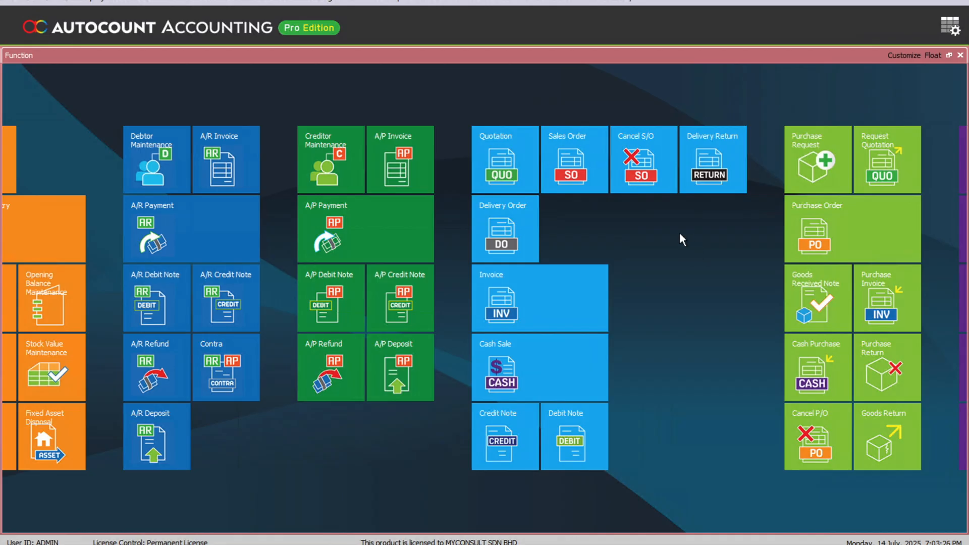
click(880, 301)
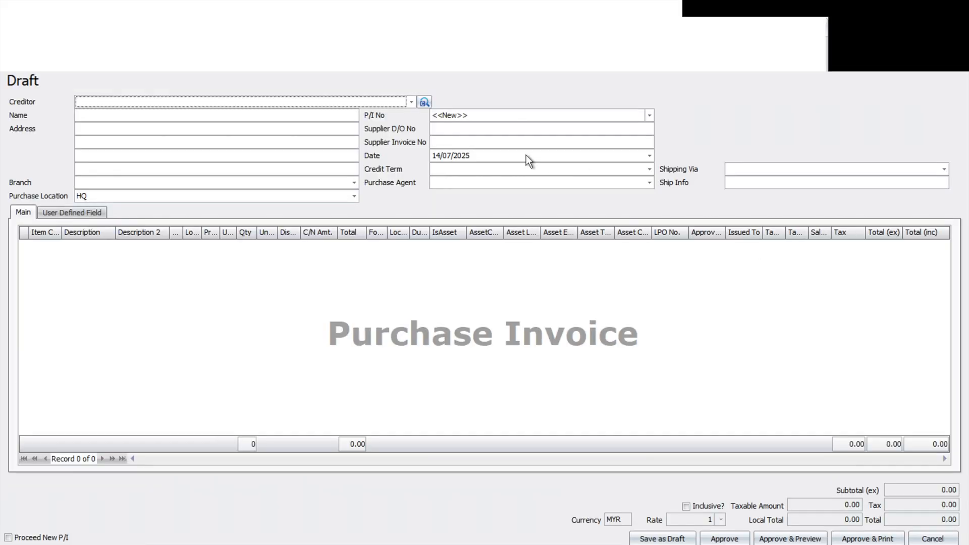
Set the creditor to Foreign Supplier A and add a first line of 100 TESTING ITEM.
click(409, 103)
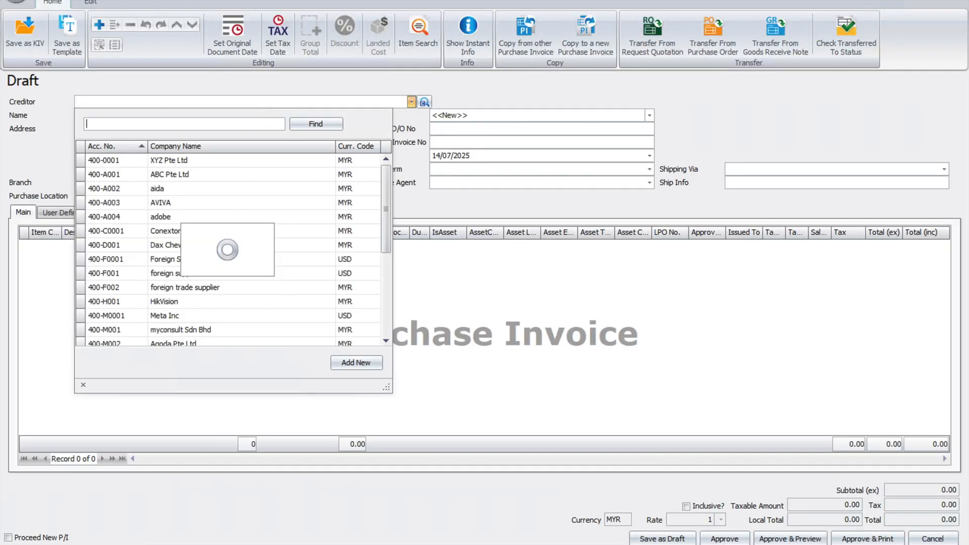
text(supplier A)
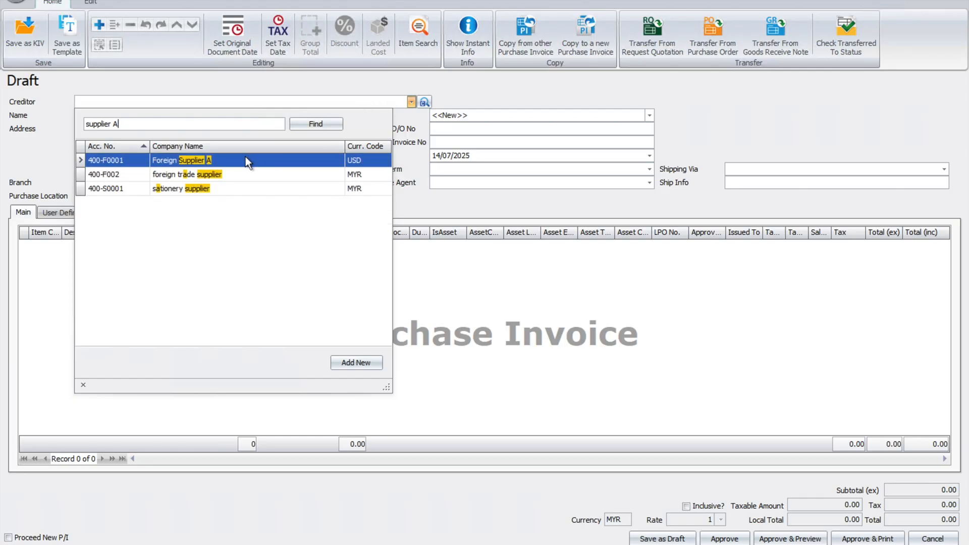
double_click(245, 160)
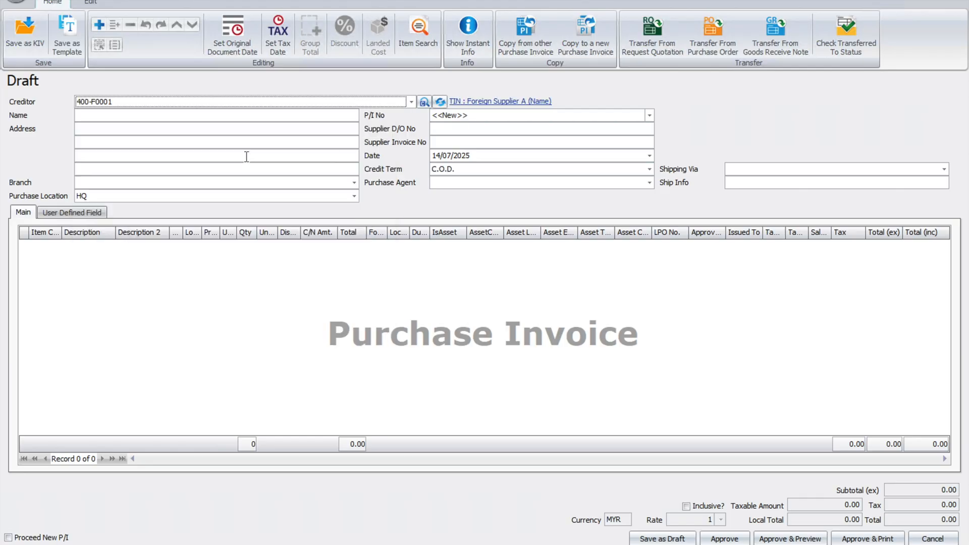
click(102, 22)
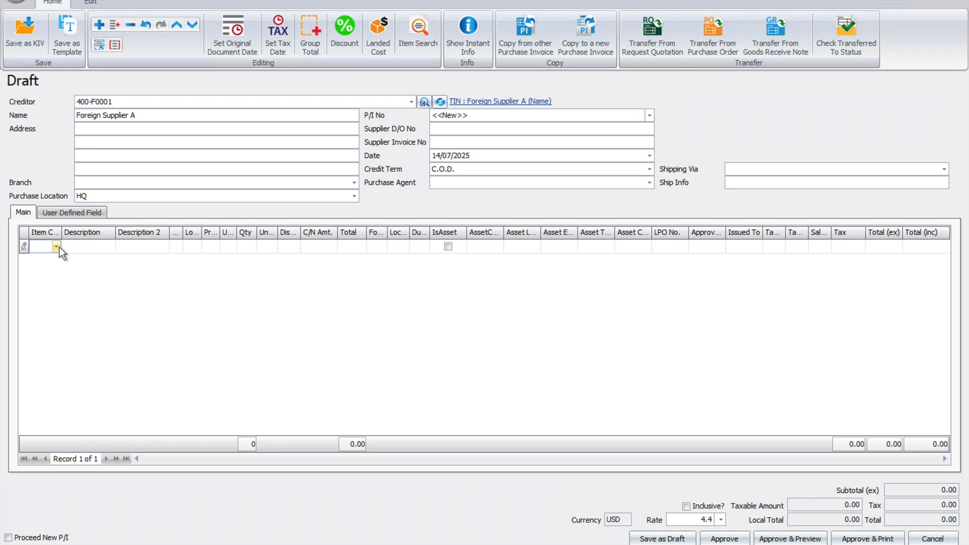
click(58, 247)
click(153, 307)
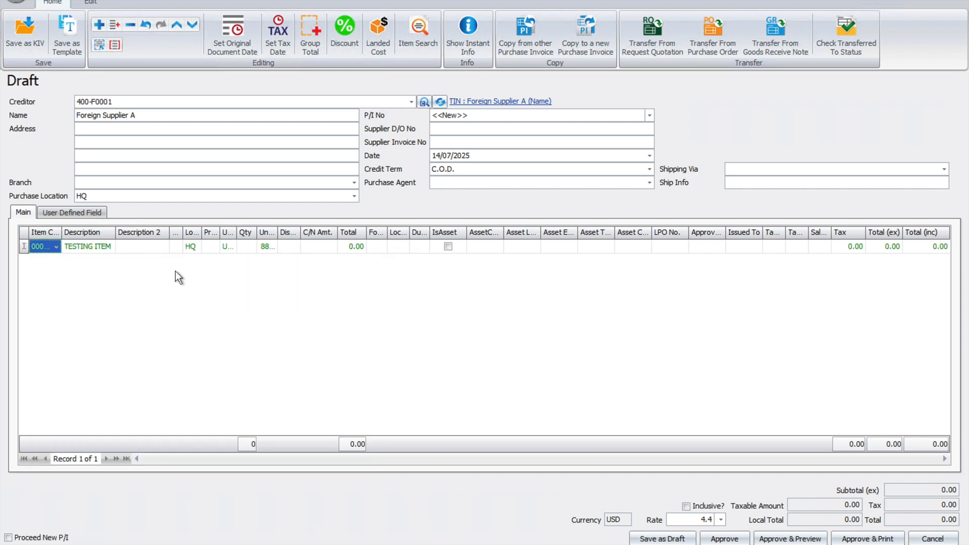
click(247, 247)
text(100)
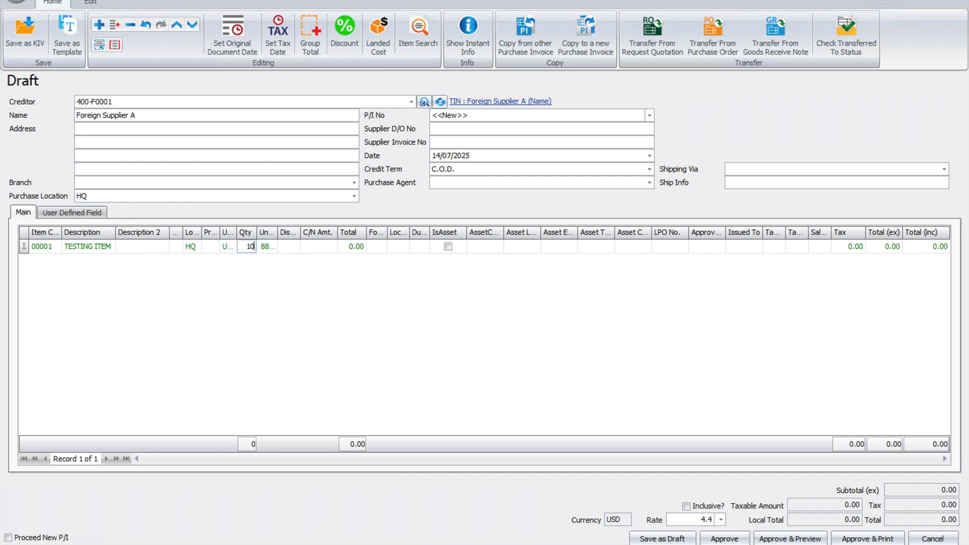
key(Tab)
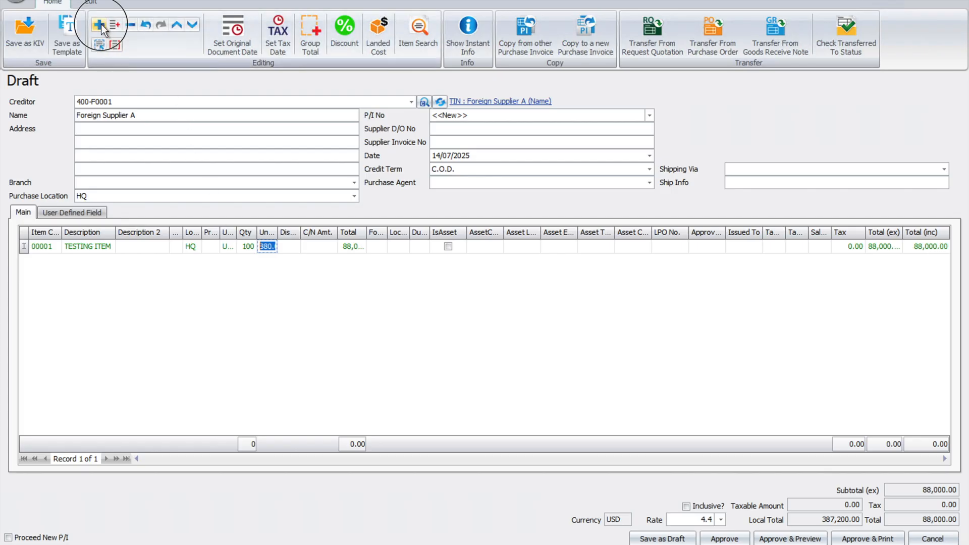
Add a second line of 100 Item 1 and attempt to approve the invoice.
click(99, 24)
click(56, 260)
click(157, 347)
click(250, 262)
text(100)
key(Tab)
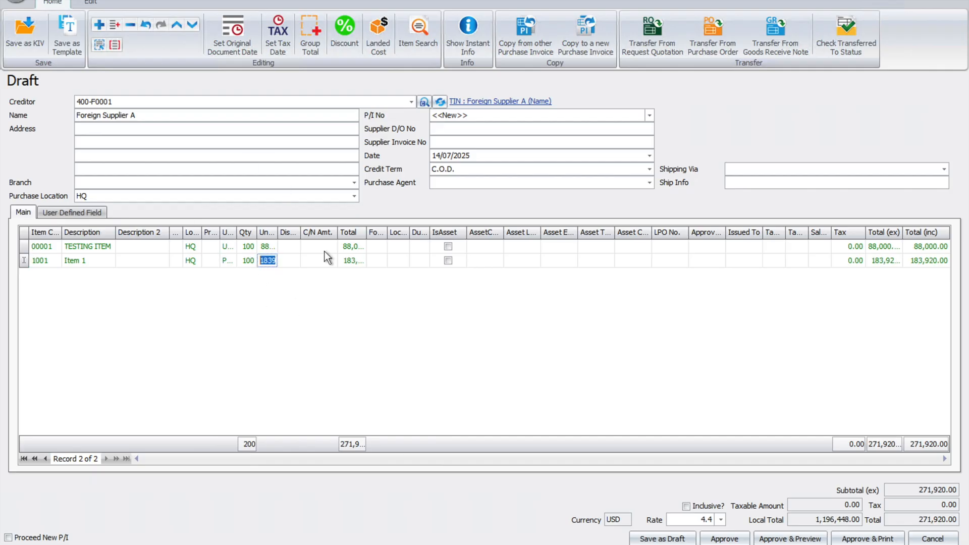
click(732, 537)
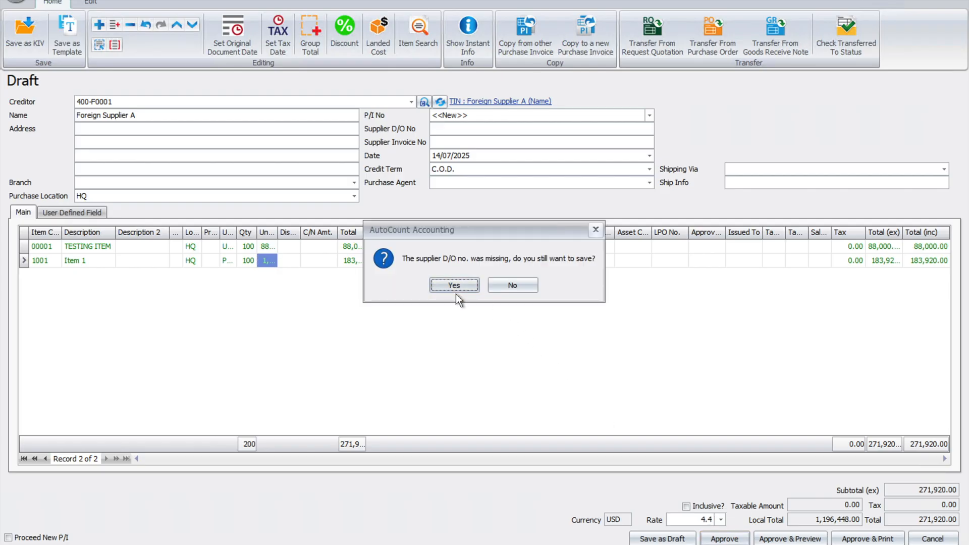
Decline the save prompt, enter 1234 as supplier D/O and invoice numbers, and approve the invoice.
click(512, 285)
click(441, 129)
text(123)
text(1234)
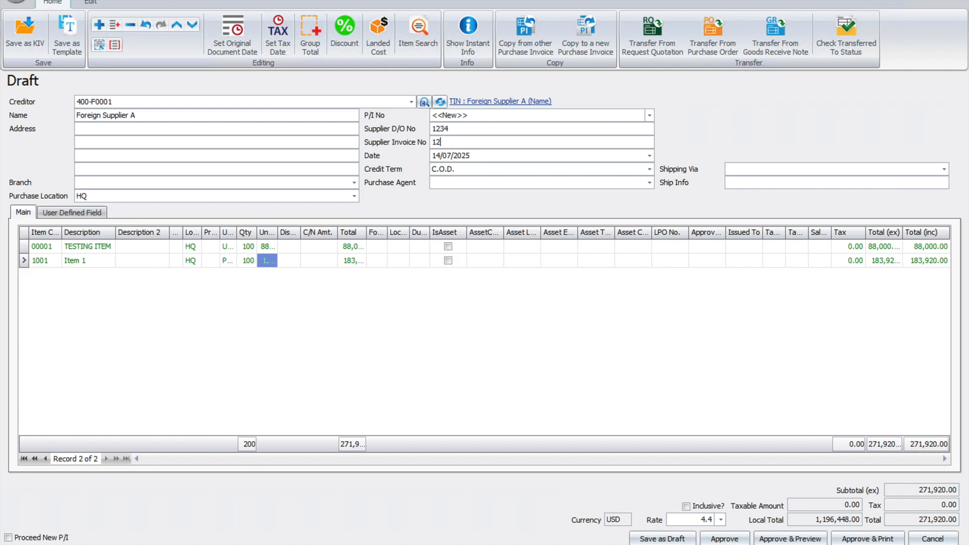
click(724, 539)
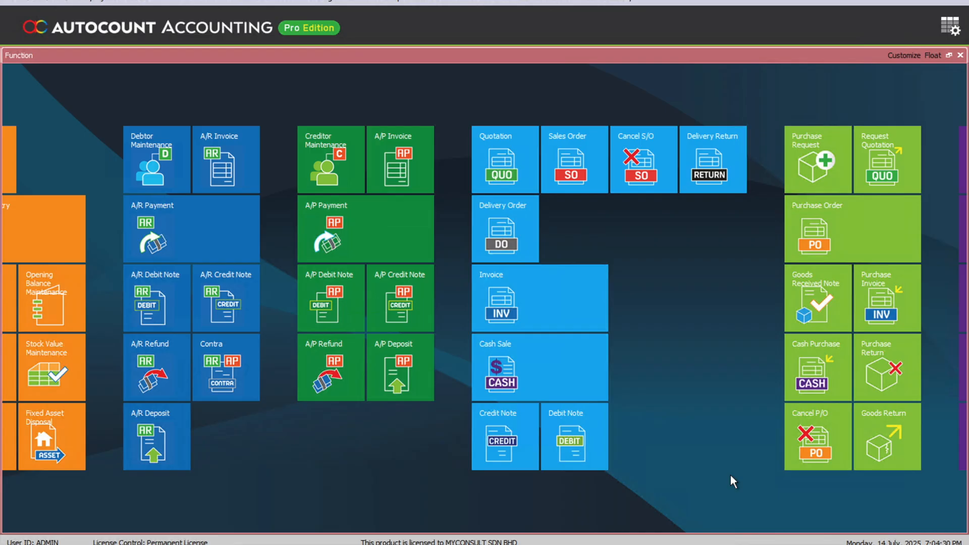
Open the Self-Billed document list from the e-Invoice menu.
click(550, 3)
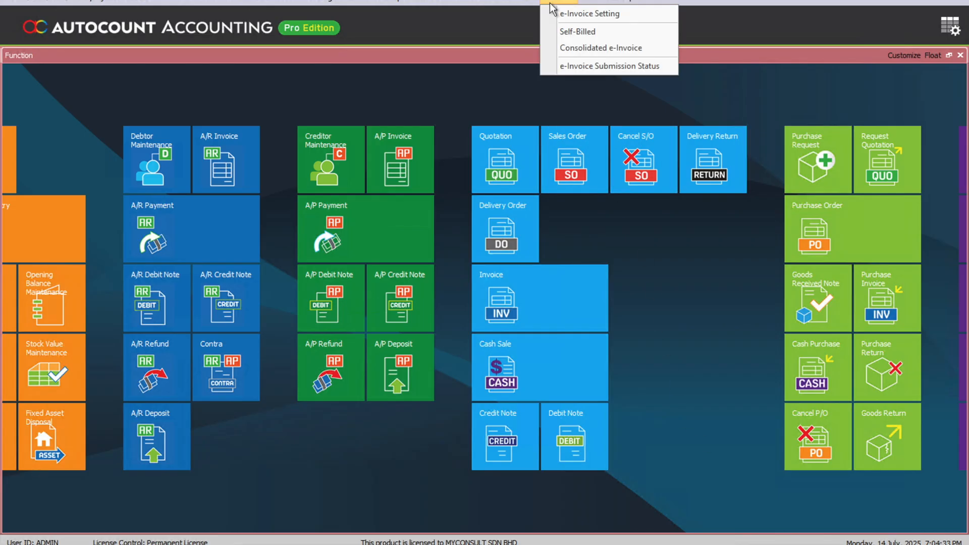
click(562, 30)
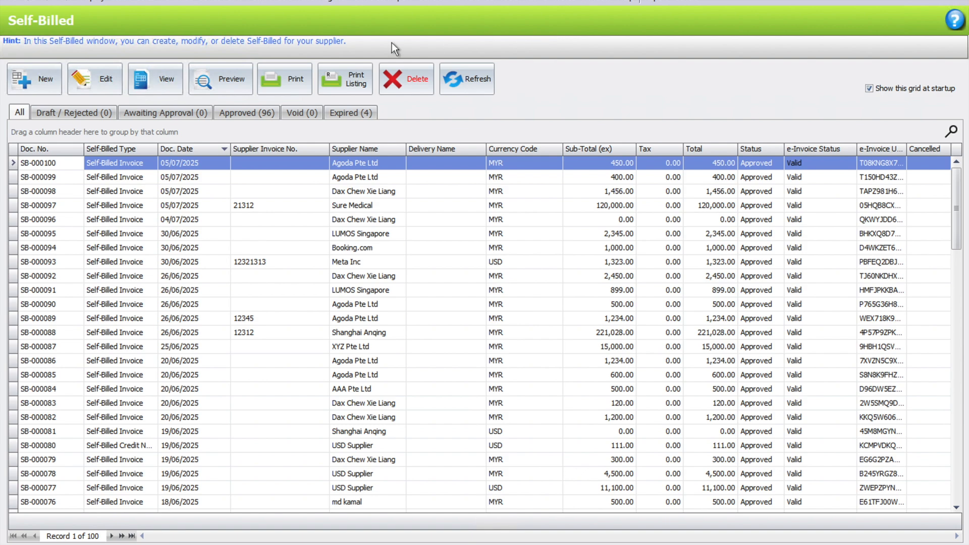
Create a new self-billed draft with supplier Foreign Supplier A and open Copy from Purchase Invoice.
click(34, 81)
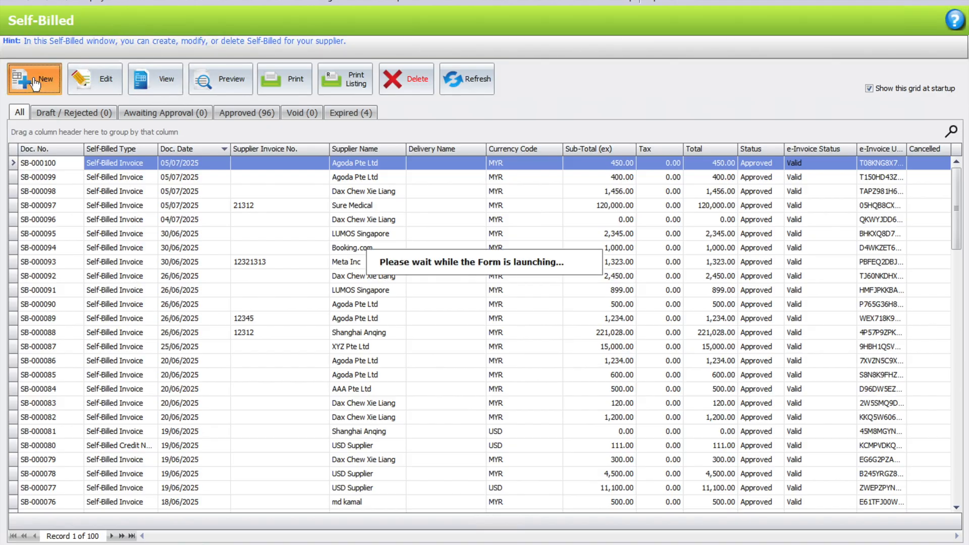
click(294, 147)
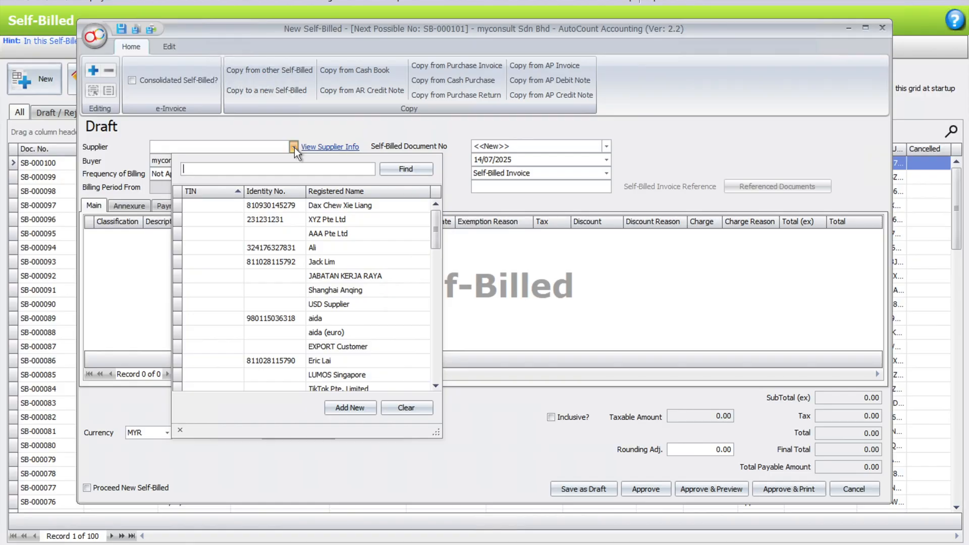
text(foreign)
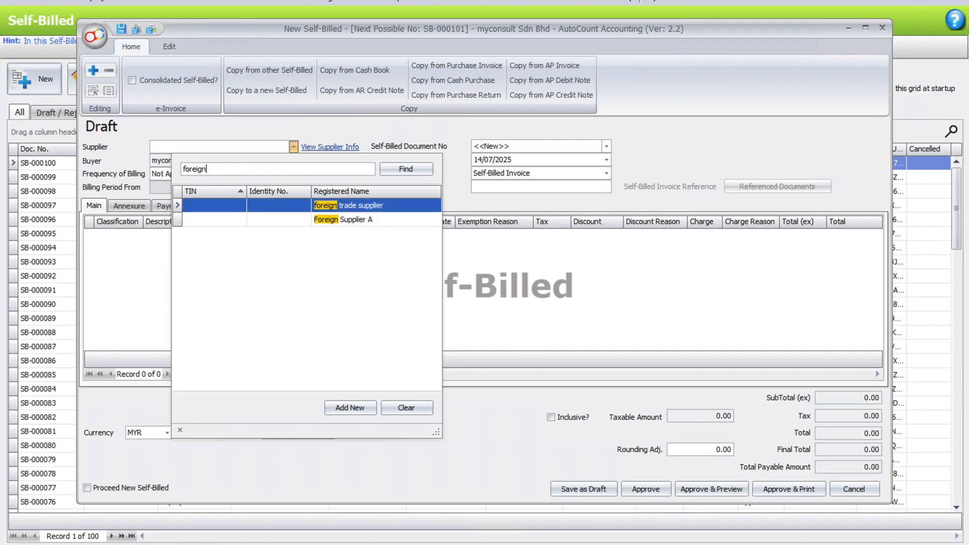
key(Down)
key(Return)
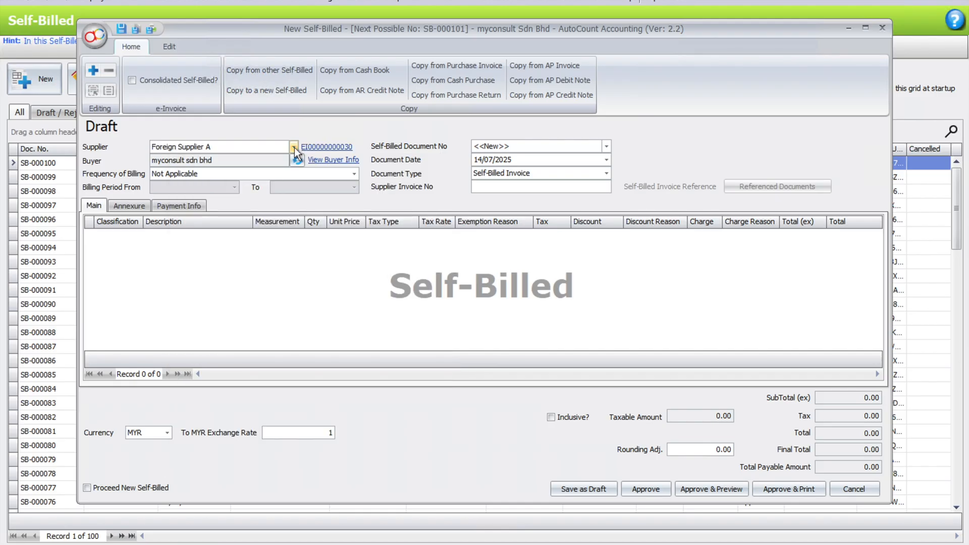
click(435, 68)
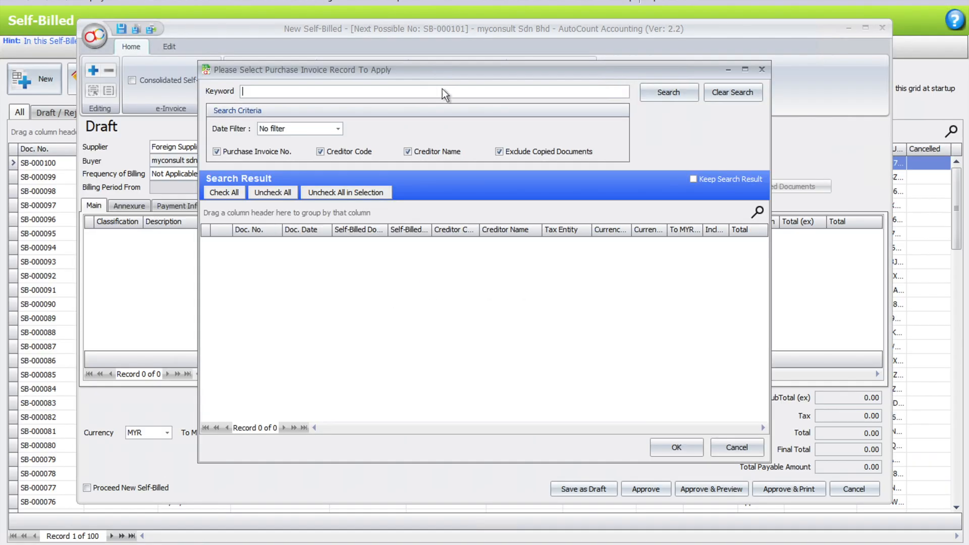
Search 'supplier A', select PI-000057 and PI-000058, and generate one self-billed draft per document.
text(supplier A)
click(688, 95)
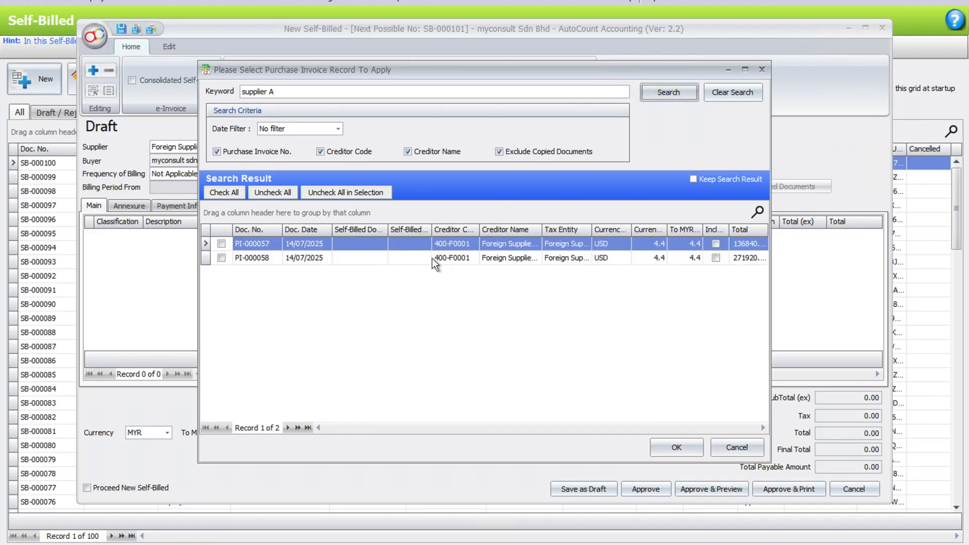
drag(541, 230, 608, 229)
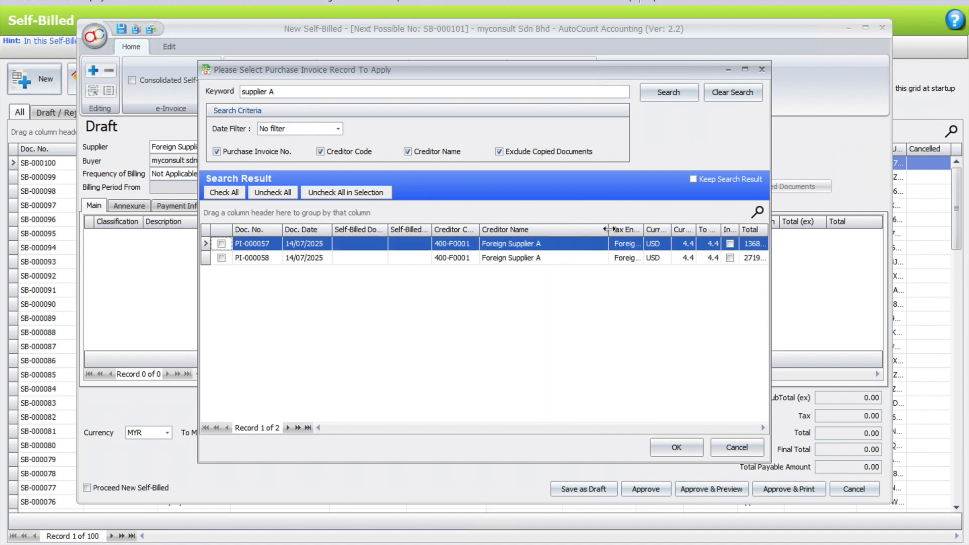
click(221, 258)
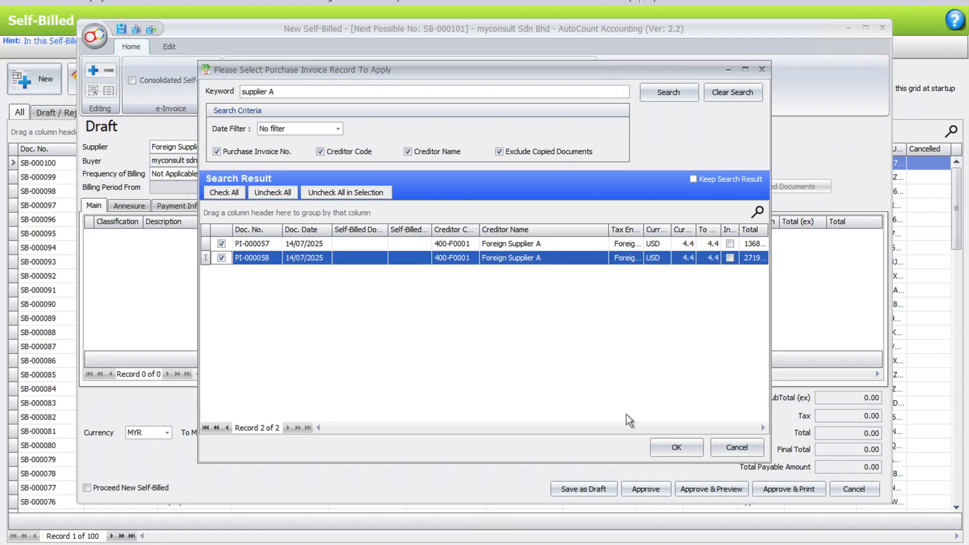
click(677, 446)
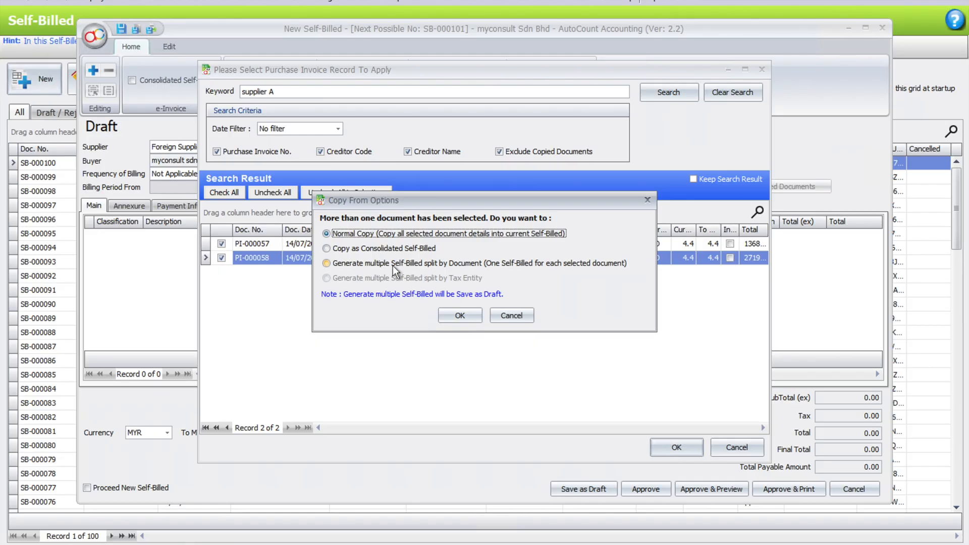
click(348, 265)
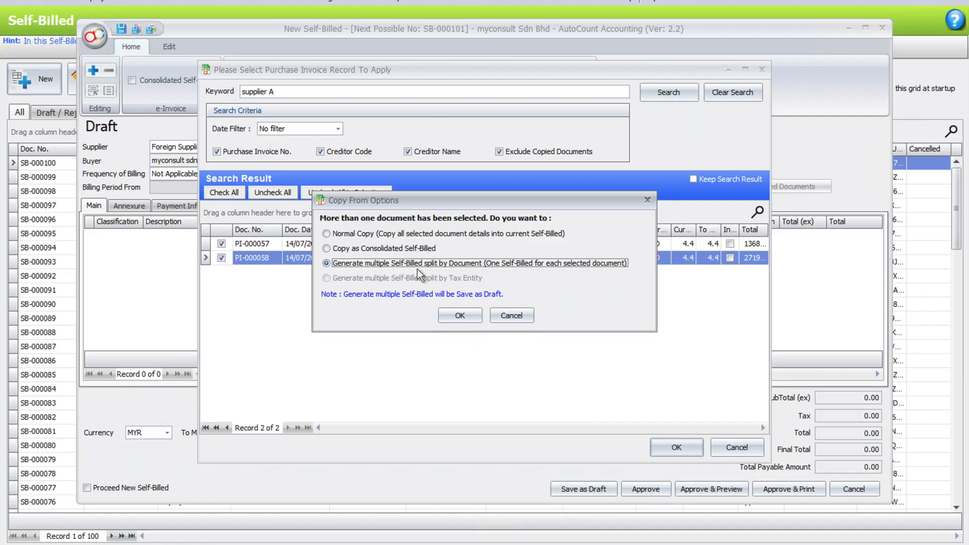
click(465, 315)
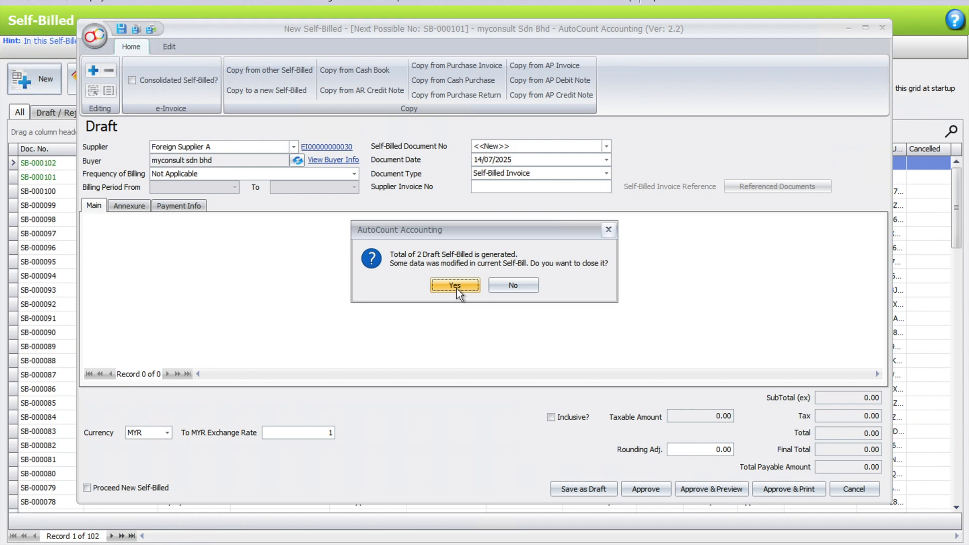
Discard the unused new entry, batch-approve drafts SB-000101 and SB-000102, then list all self-billed records.
click(454, 286)
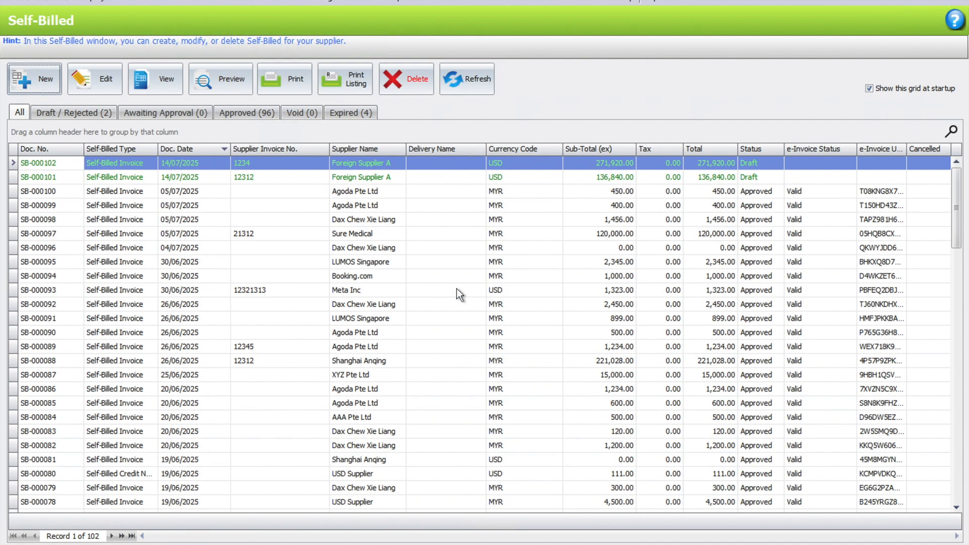
click(95, 115)
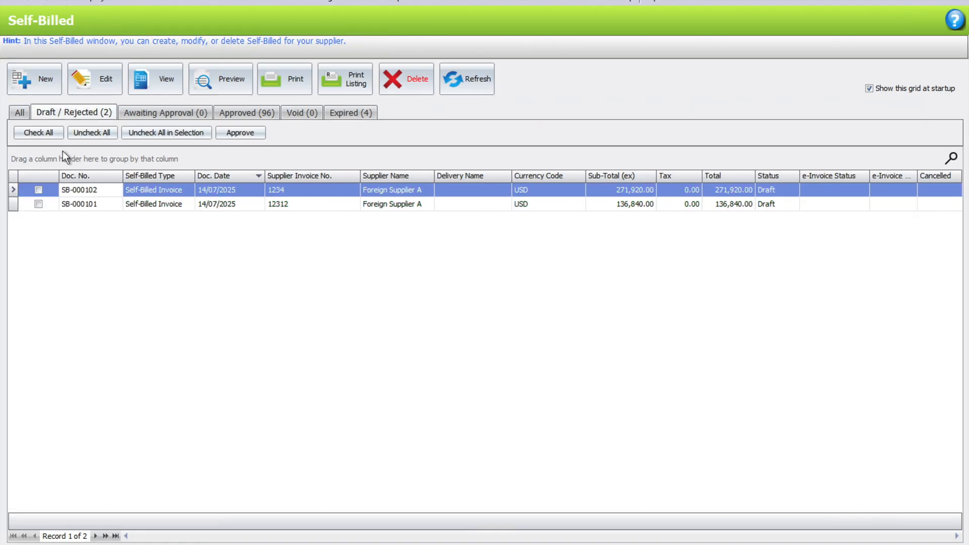
click(44, 132)
click(257, 132)
click(486, 238)
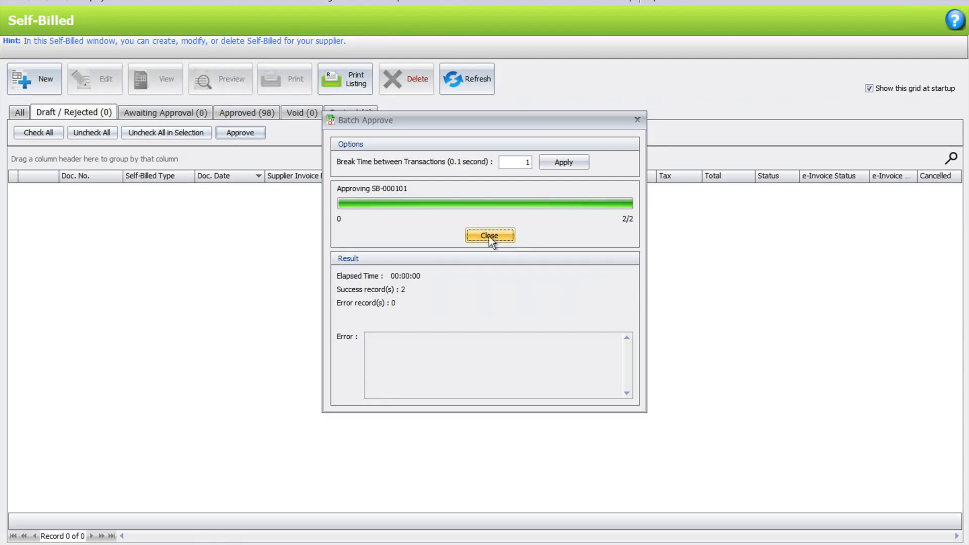
click(488, 236)
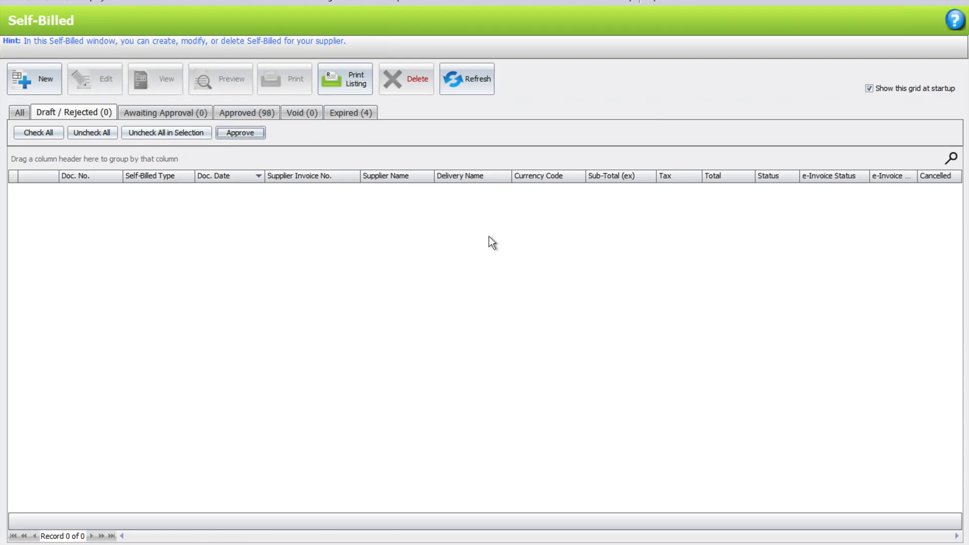
click(18, 114)
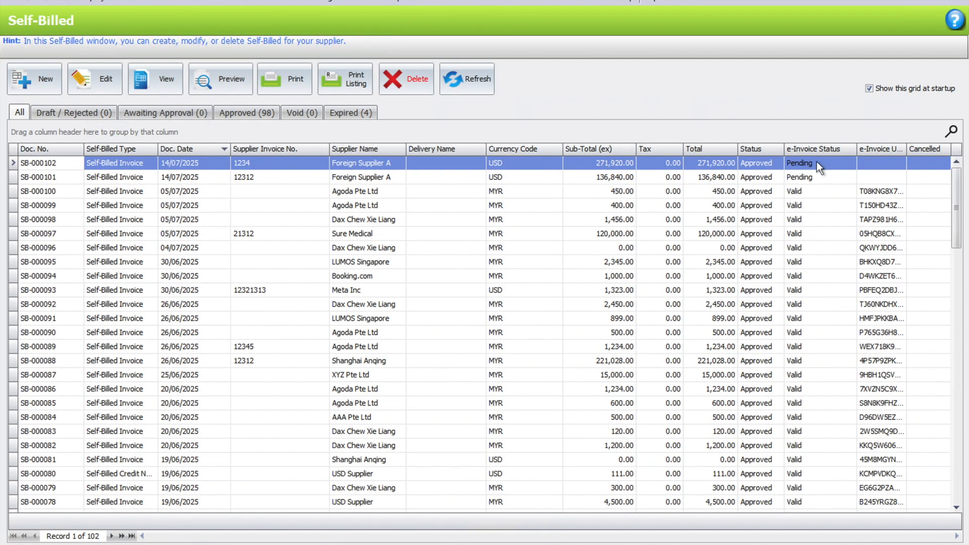
Refresh the Self-Billed list and check the e-invoice status of SB-000101 and SB-000102.
click(477, 77)
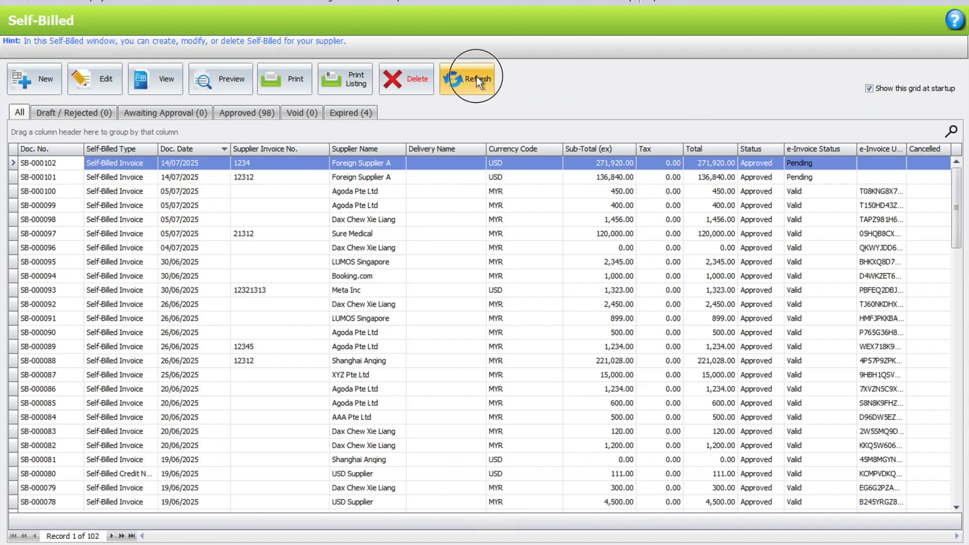
click(799, 174)
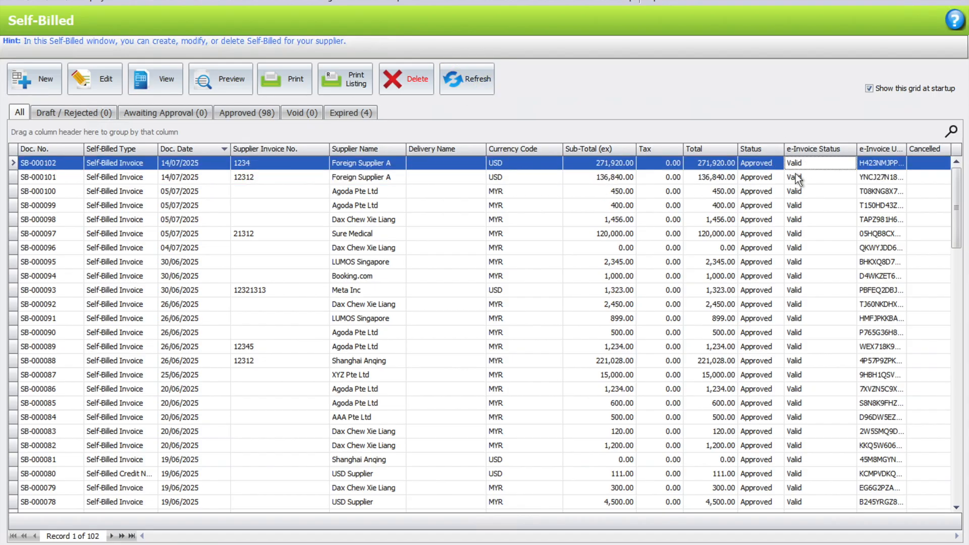
click(796, 162)
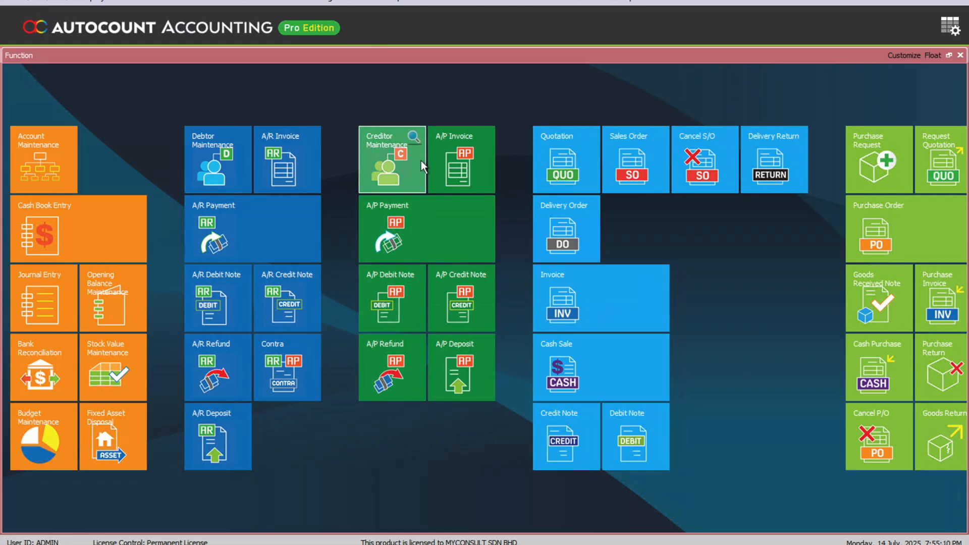
Start a new A/P invoice with Meta Inc as the creditor.
click(461, 172)
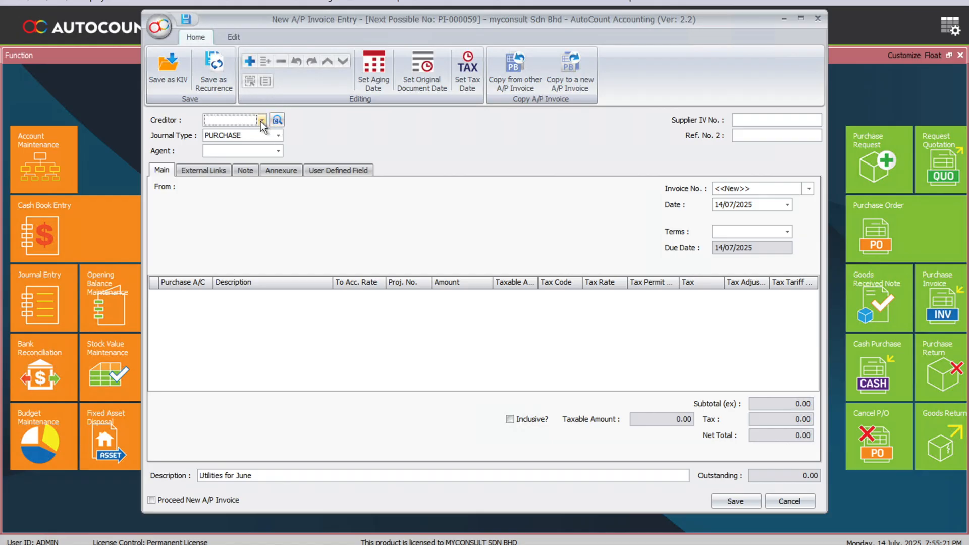
click(261, 120)
text(meta)
key(Down)
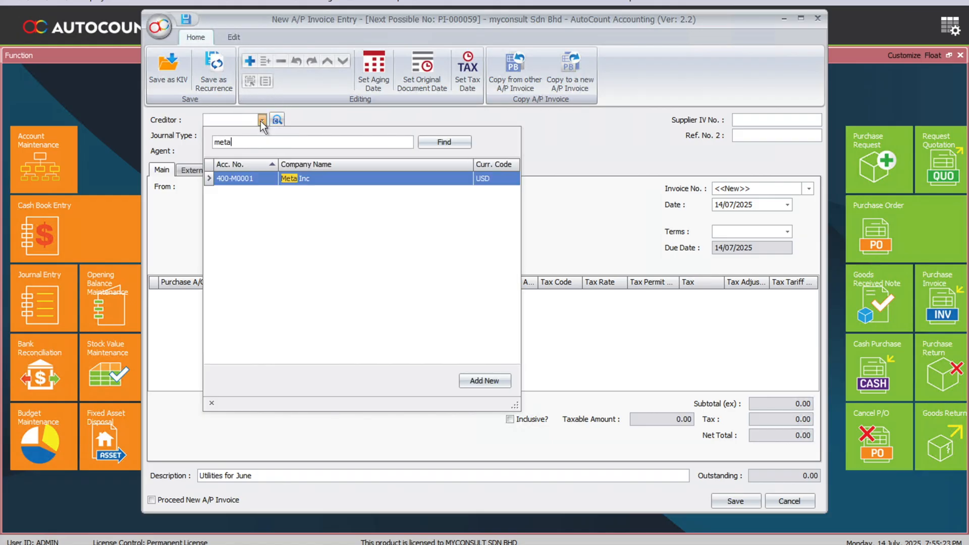
key(Return)
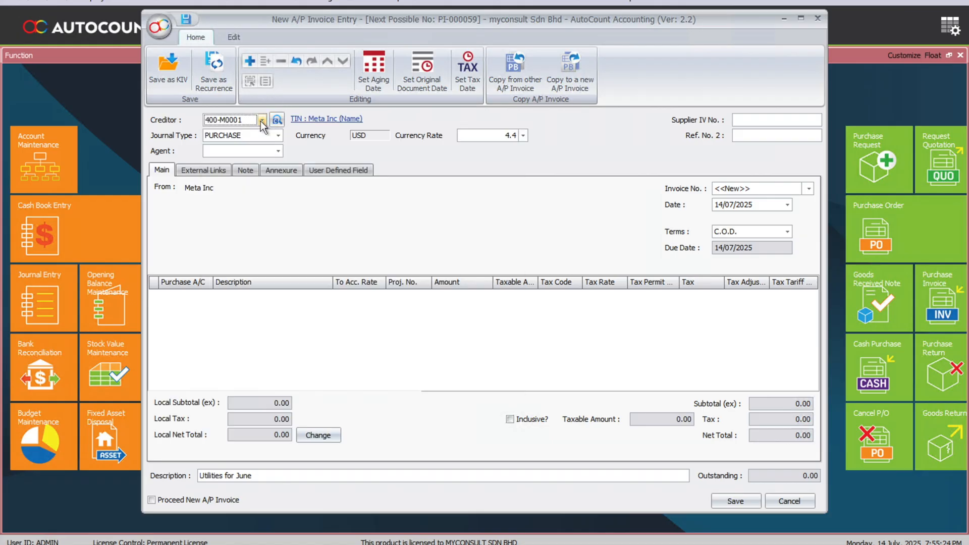
Add a line on ADVERTISEMENT account 901-0000, described 'Facebook Ads', for 100.
click(254, 62)
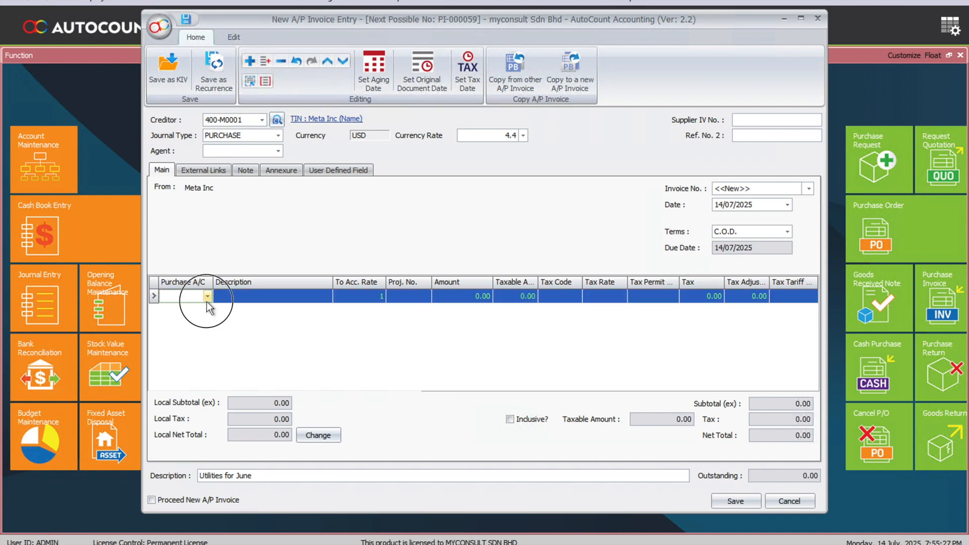
click(207, 298)
text(adver)
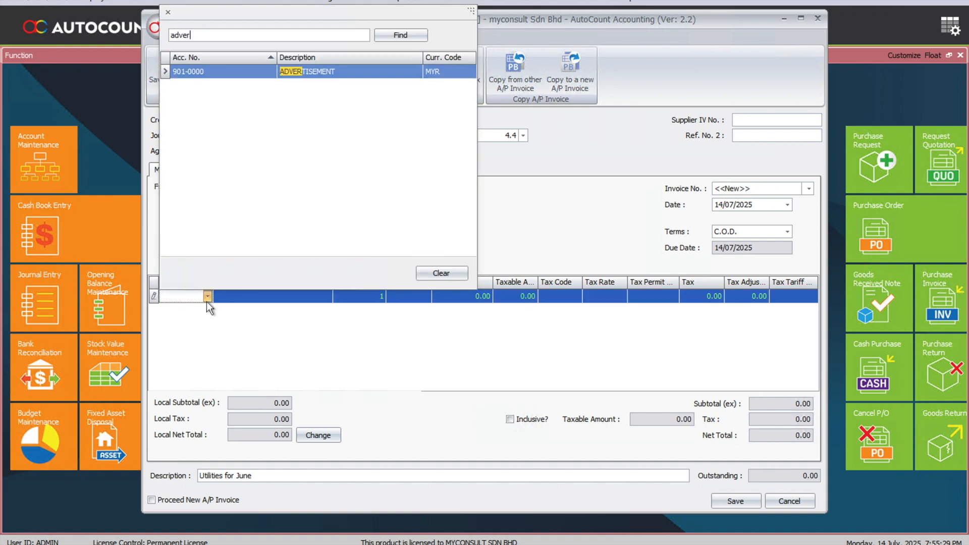
key(Return)
key(Return)
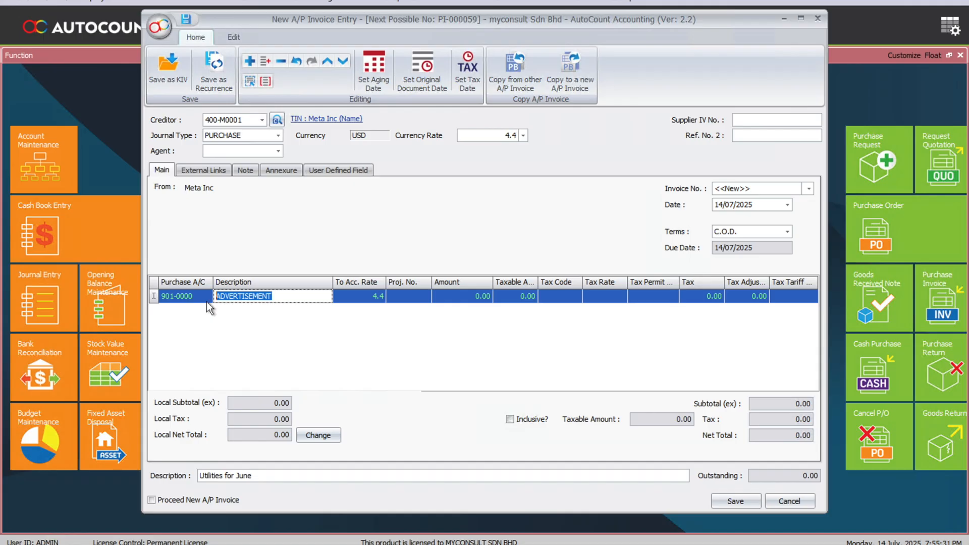
text(Facebook Ads)
key(Return)
key(Return)
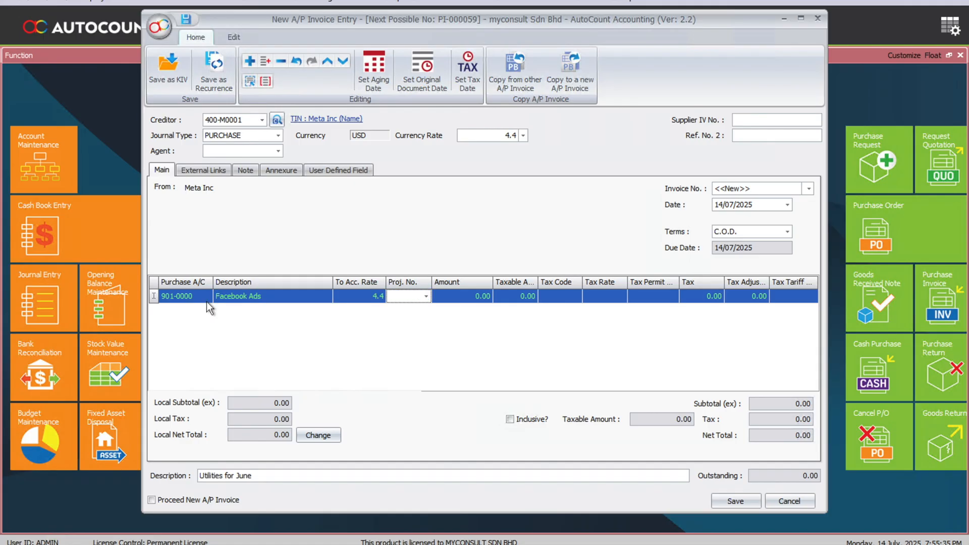
key(Return)
text(100)
key(Return)
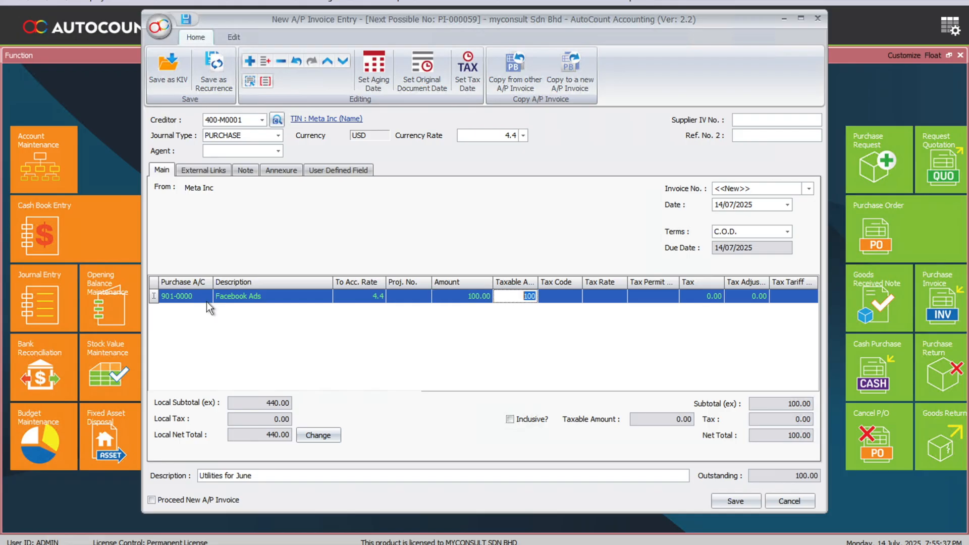
Enter supplier invoice number 12314 and save the invoice.
click(747, 120)
text(12314)
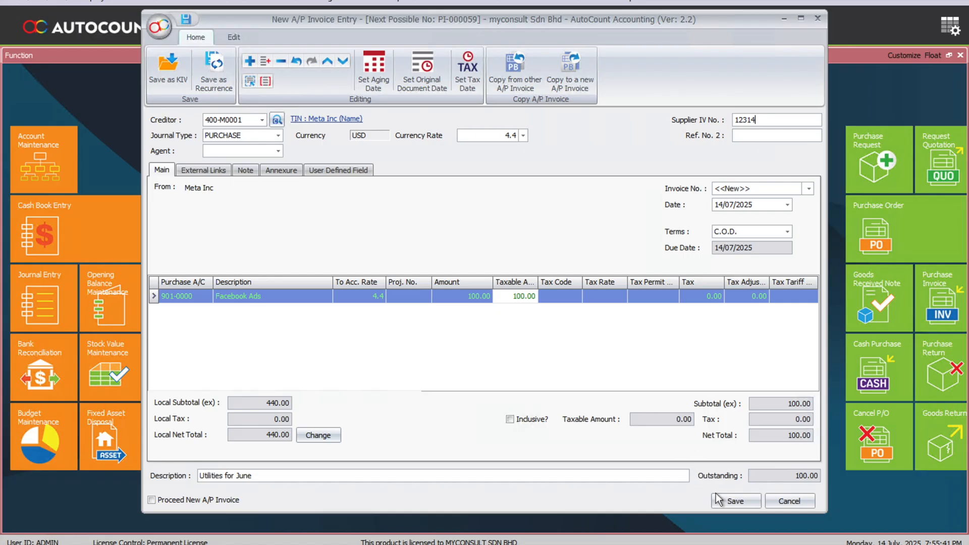
click(746, 498)
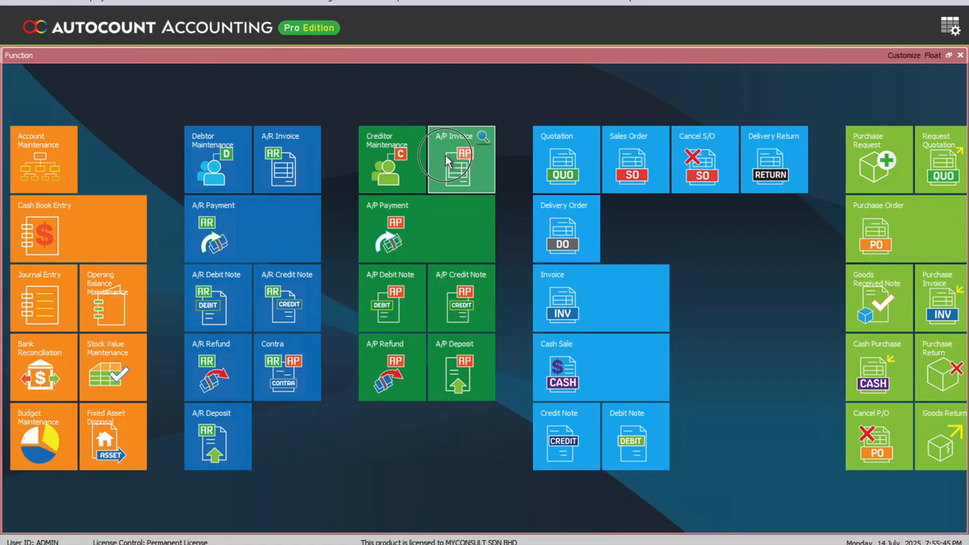
Start another A/P invoice for creditor Meta Inc with supplier invoice number 123123.
click(445, 157)
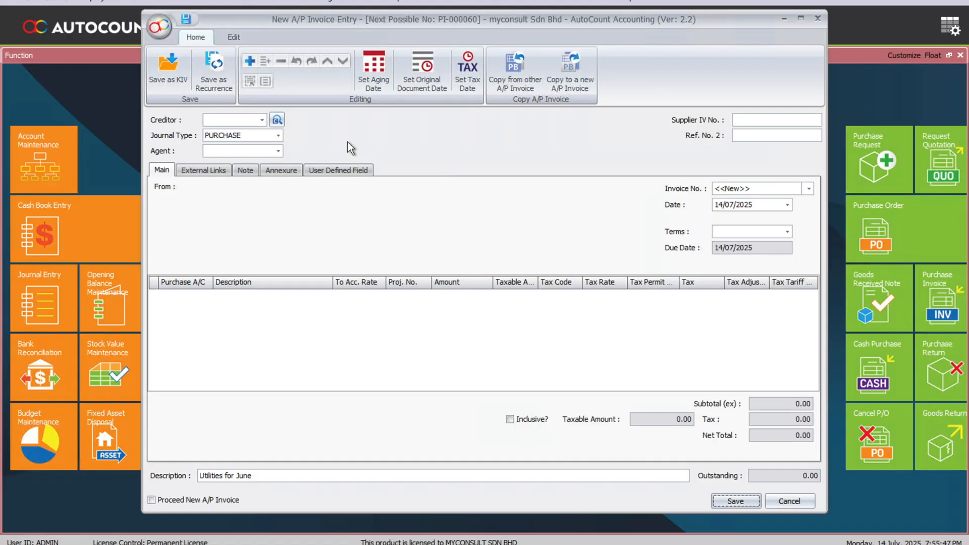
click(262, 121)
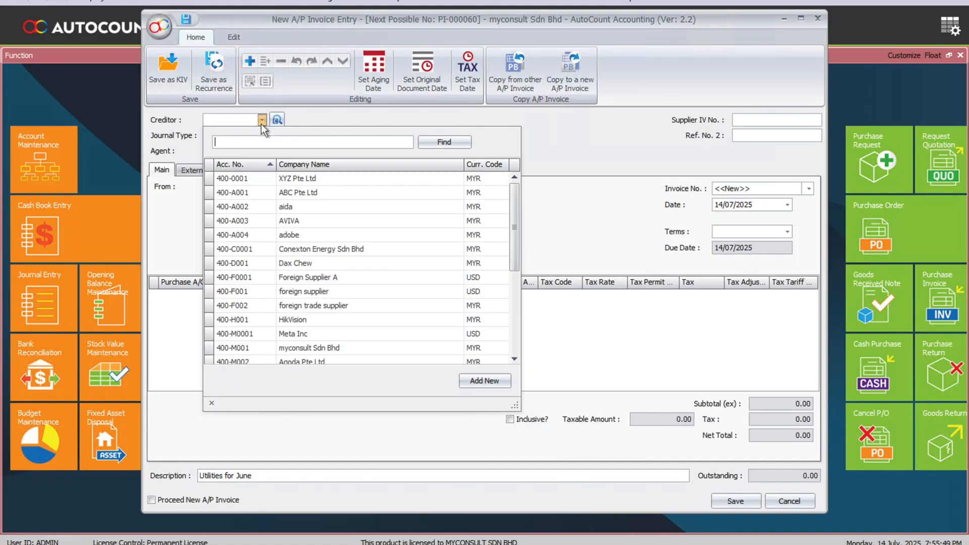
text(meta)
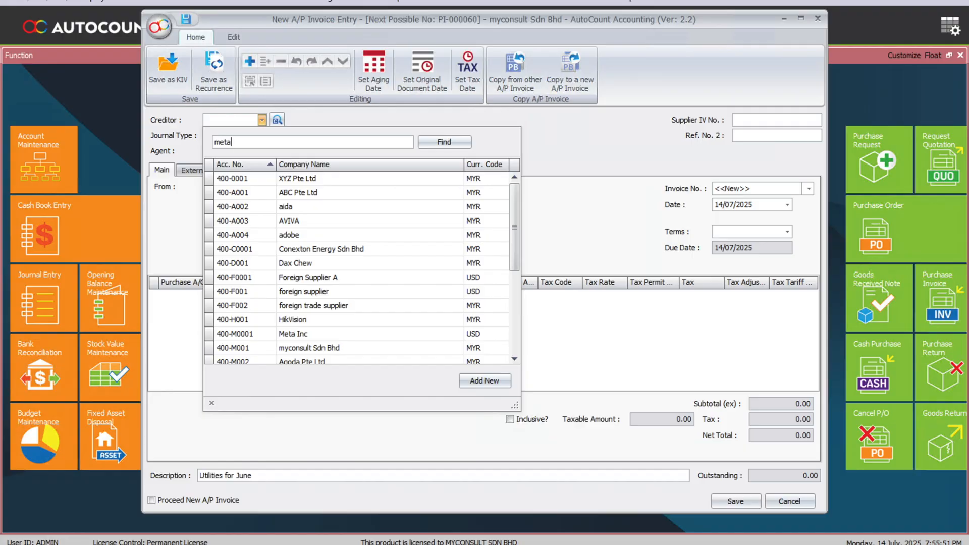
key(Return)
click(782, 120)
text(123123)
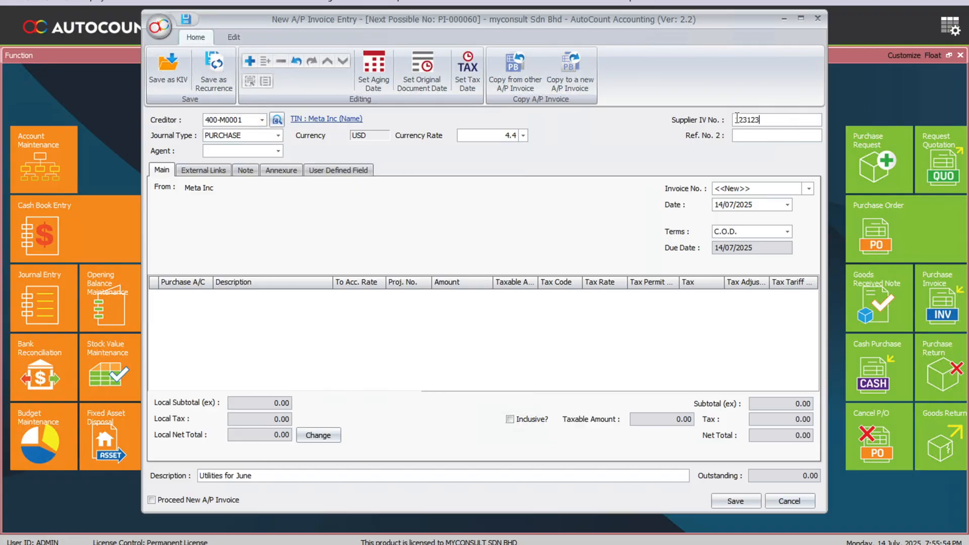
Add an ADVERTISEMENT line on account 901-0000 for 23.00 and save the invoice.
click(249, 61)
click(208, 296)
text(adve)
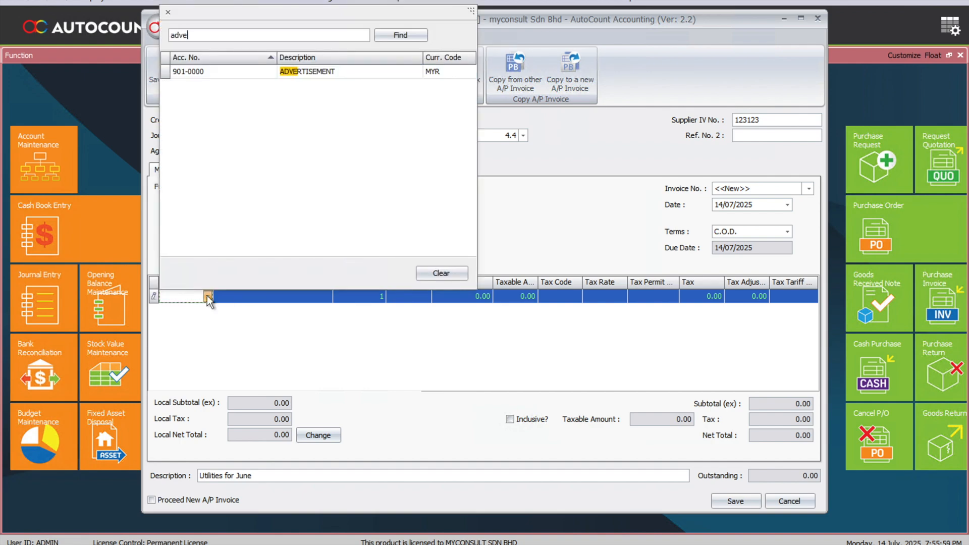
key(Return)
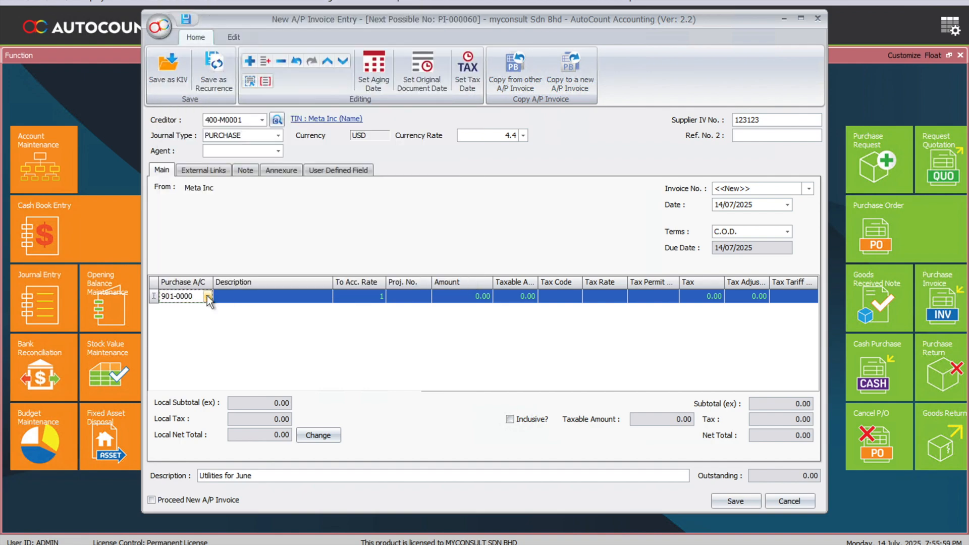
text(Faceboook A)
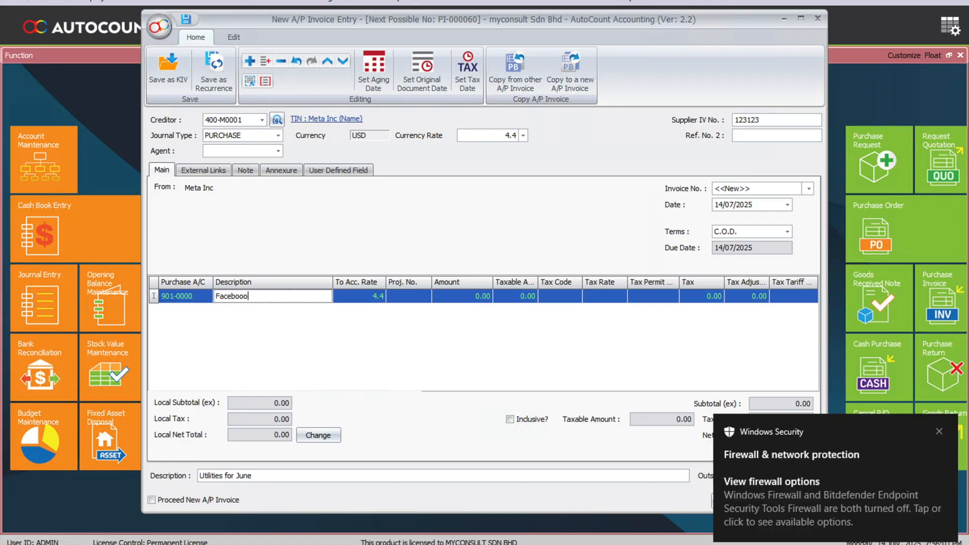
text(ds)
click(939, 431)
key(Escape)
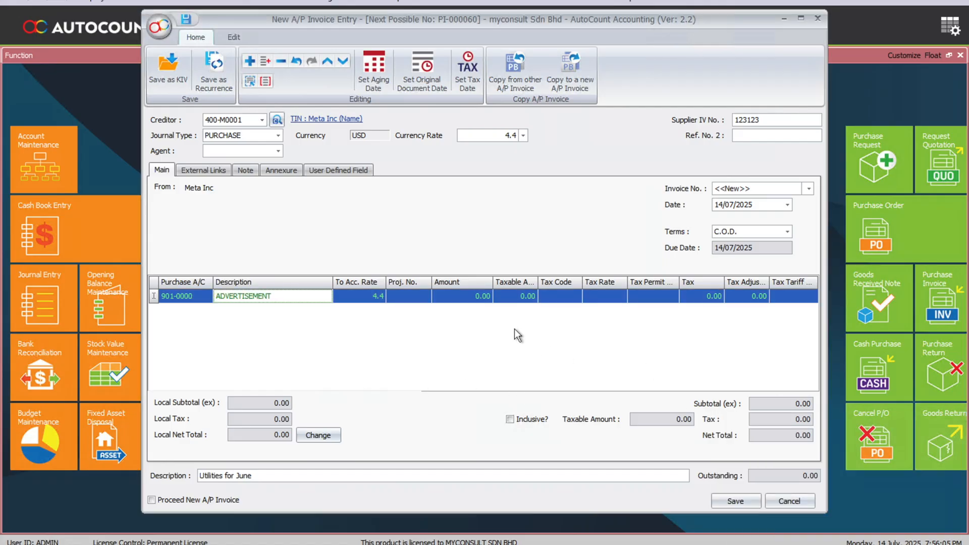
click(444, 296)
text(23)
key(Tab)
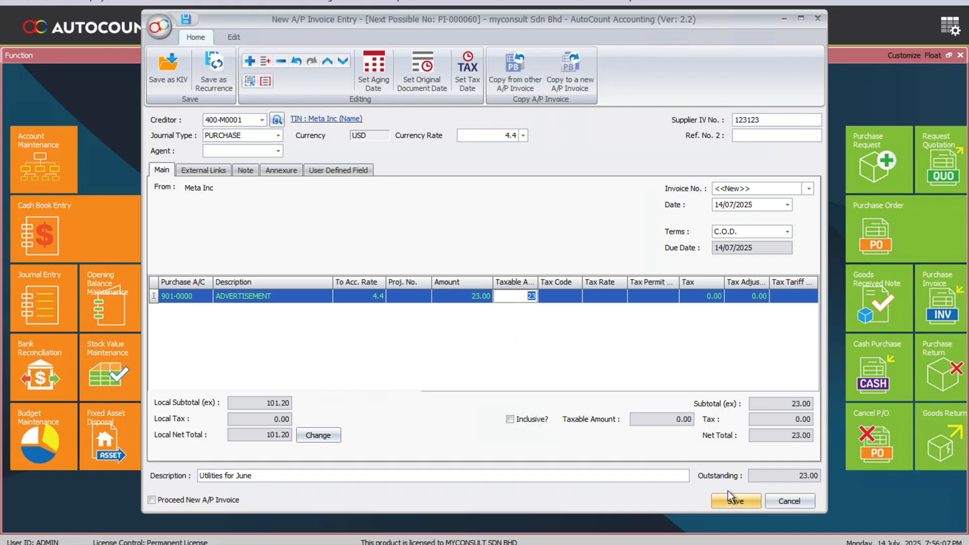
click(736, 501)
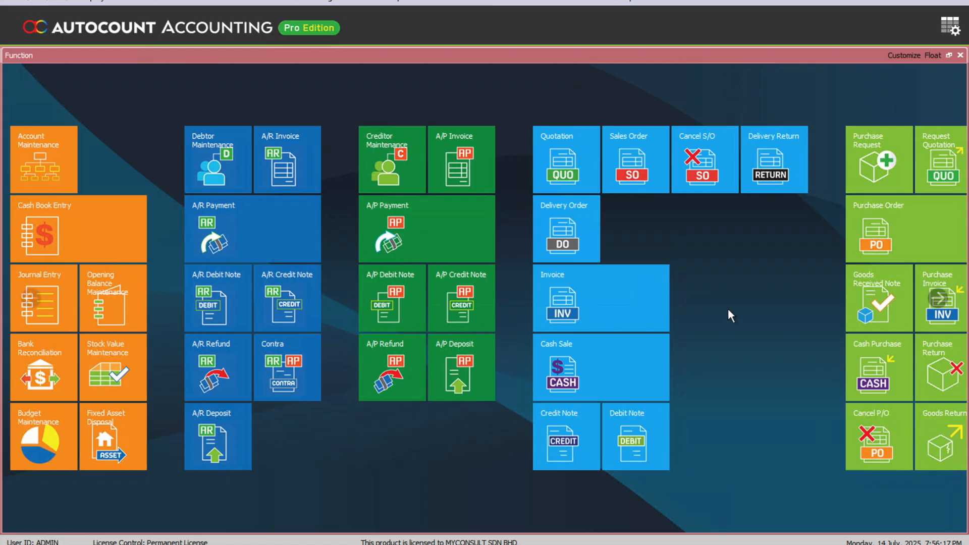
Create a new self-billed invoice from e-Invoice > Self-Billed with supplier Meta Inc.
click(560, 2)
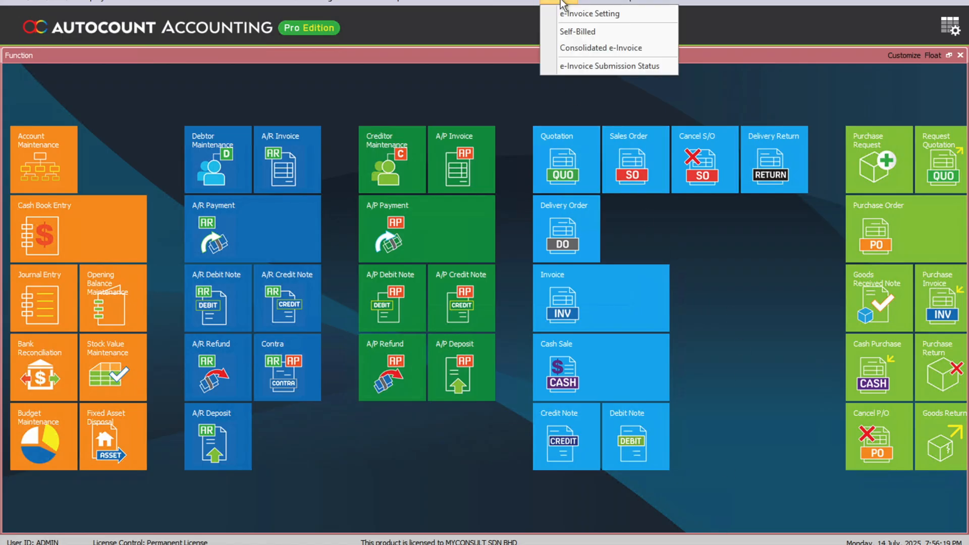
click(568, 32)
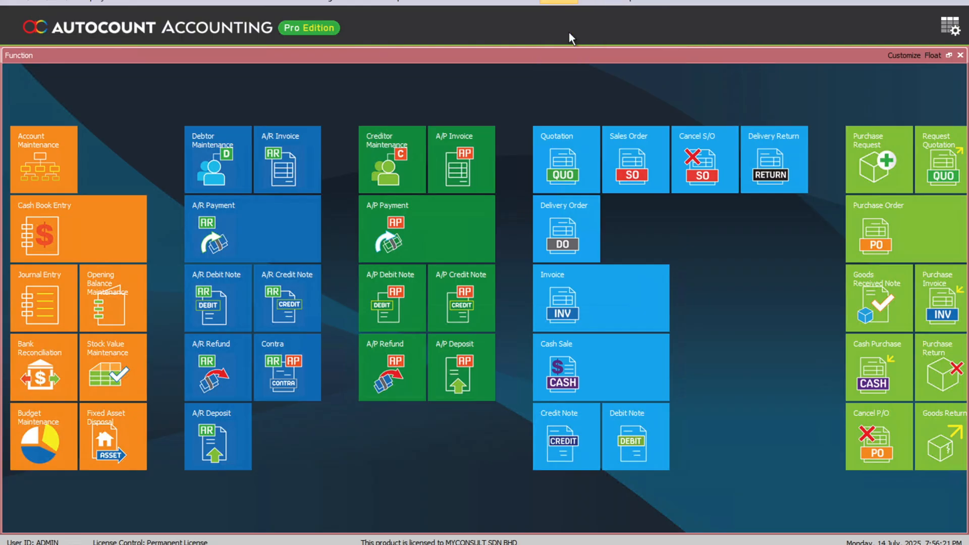
click(32, 79)
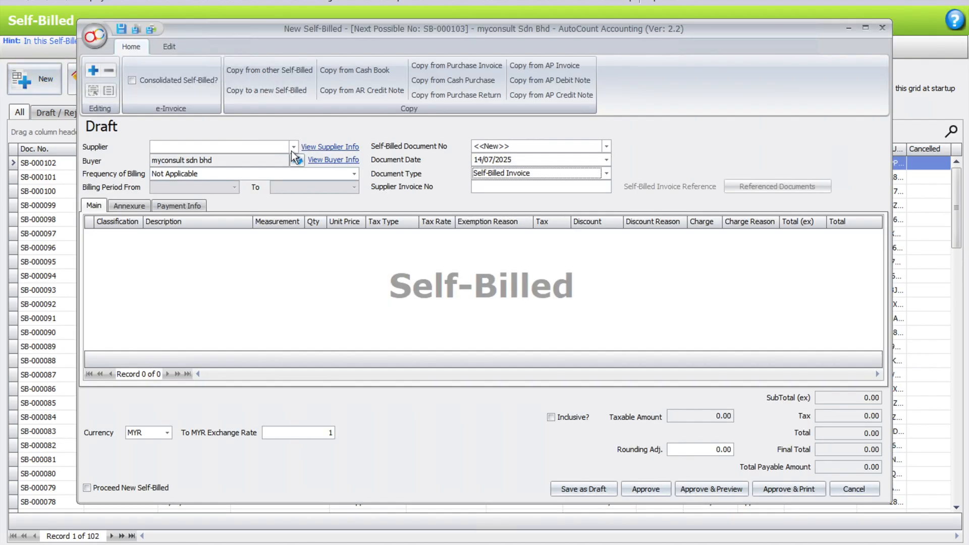
click(294, 146)
text(meta)
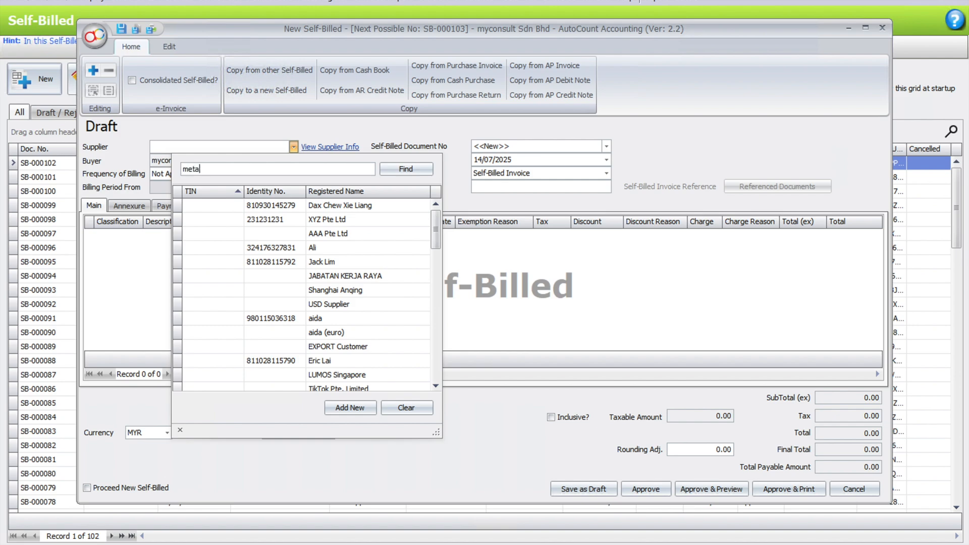
key(Return)
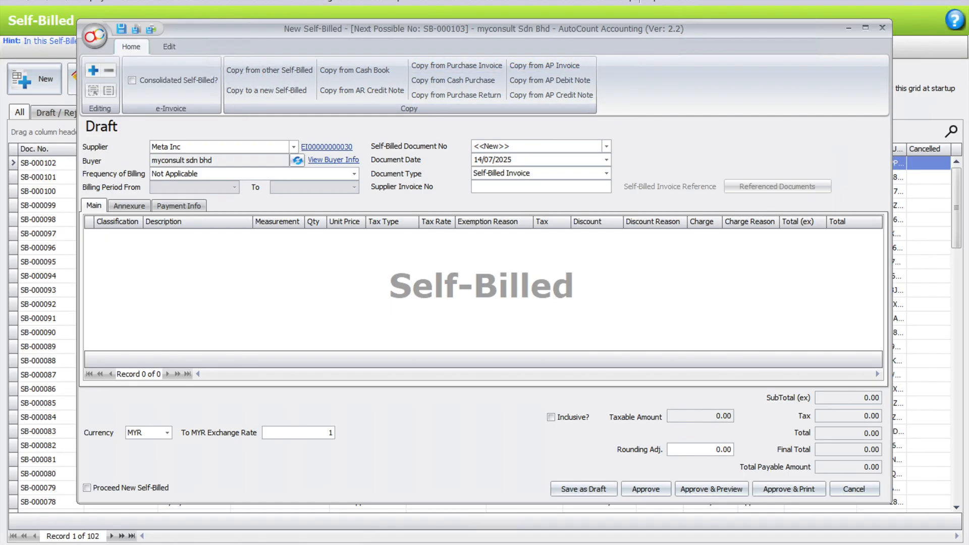
Search A/P invoices for 'meta', select PI-000059 and PI-000060, and copy them with Normal Copy.
click(535, 62)
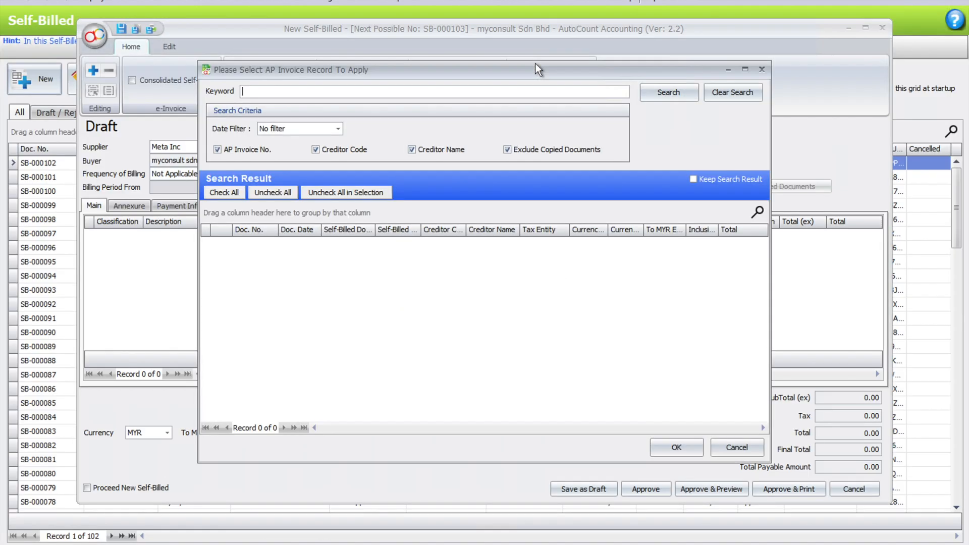
text(meta)
click(647, 93)
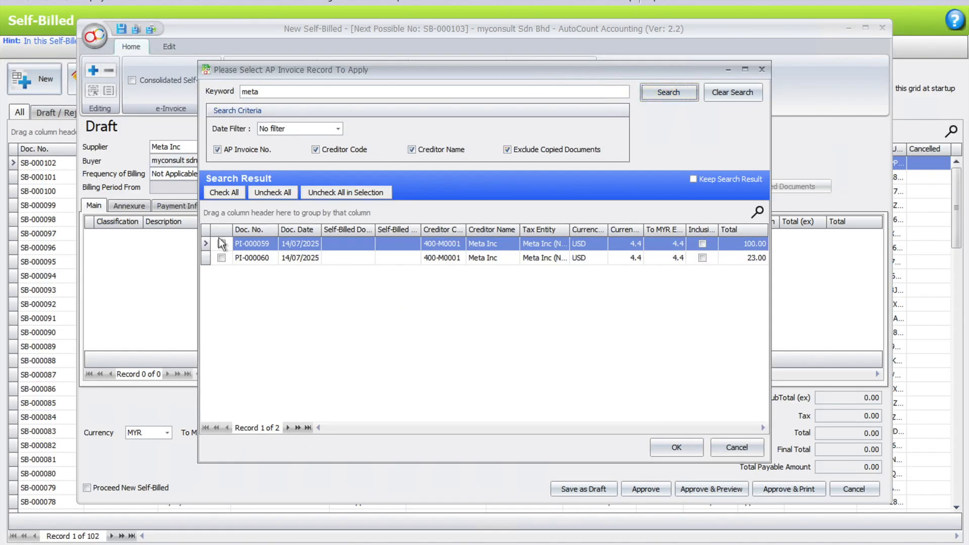
click(225, 193)
click(668, 441)
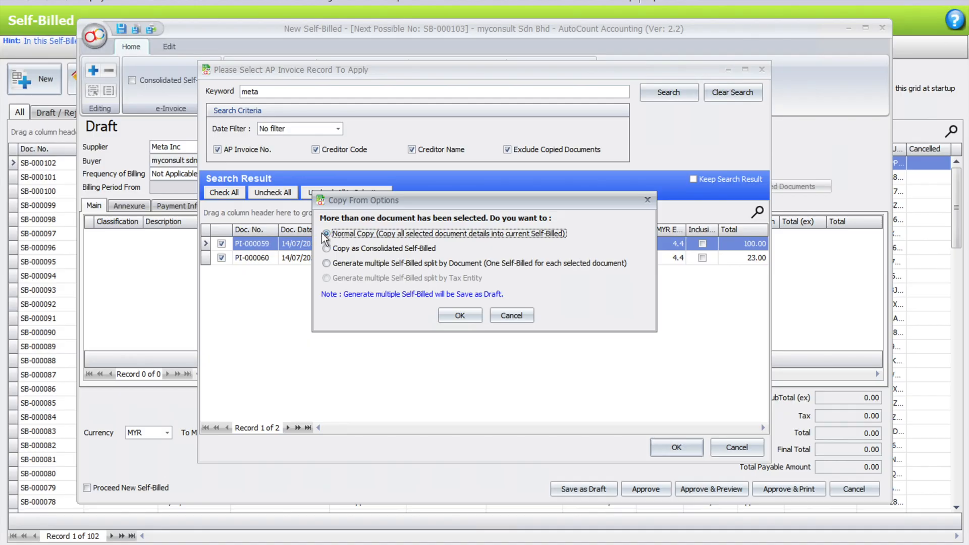
click(460, 315)
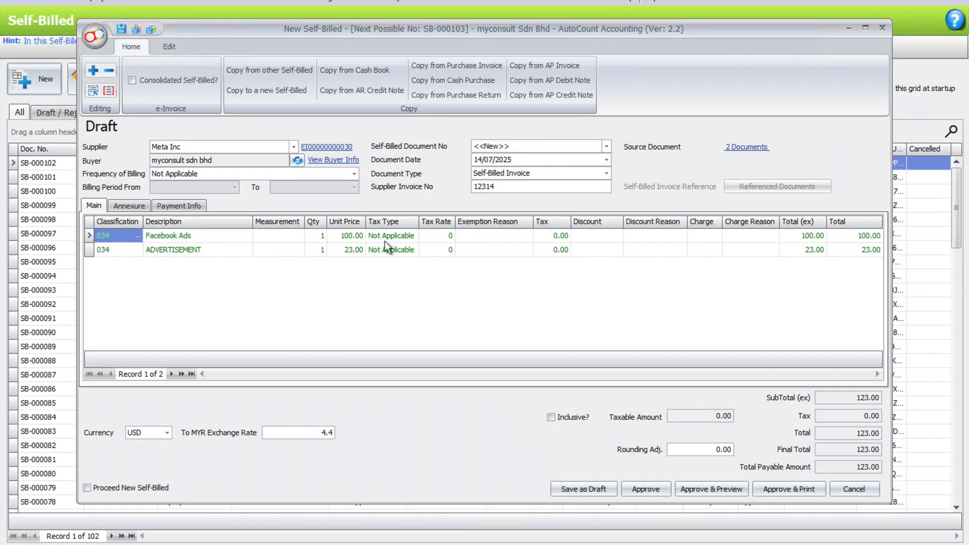
Set both lines to classification 035 Self-billed - Importation of services and approve the invoice.
click(137, 236)
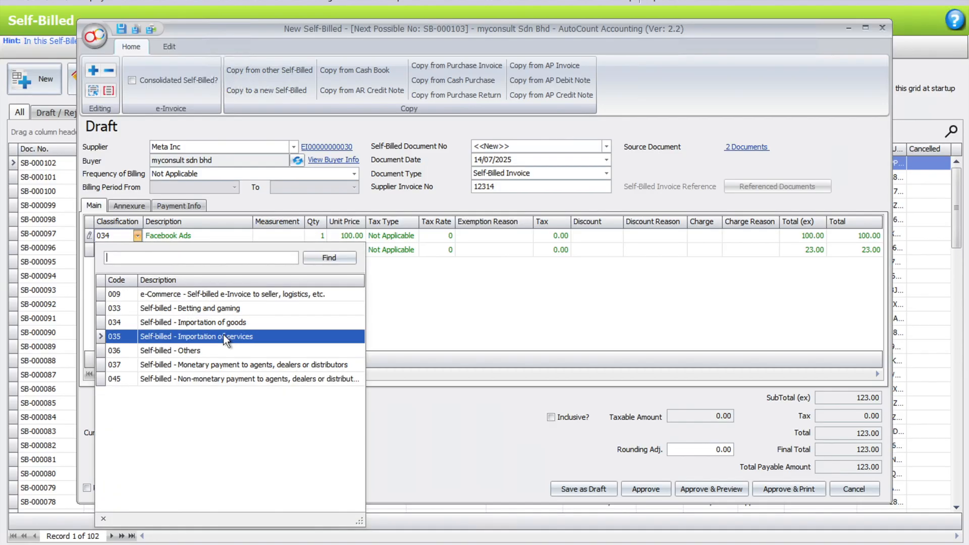
click(223, 336)
click(135, 253)
click(135, 252)
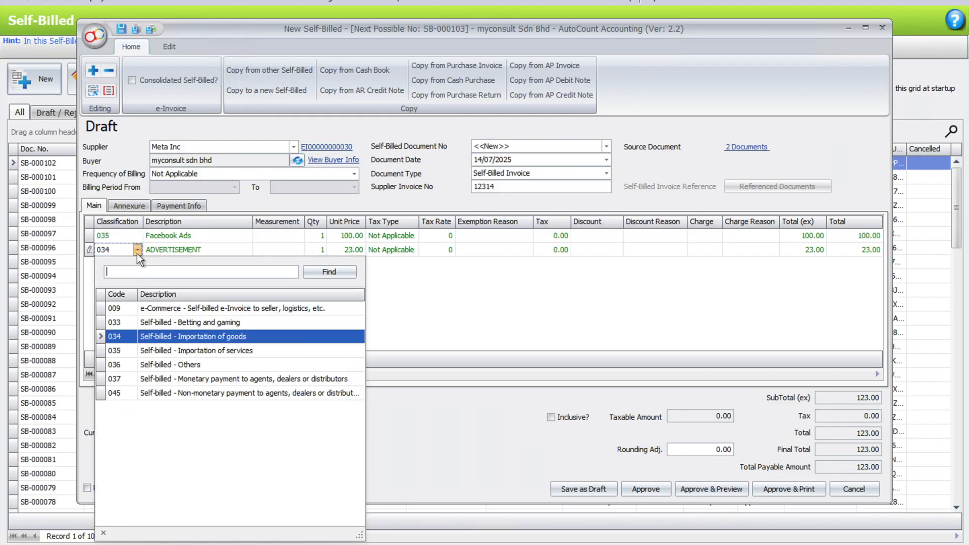
click(230, 350)
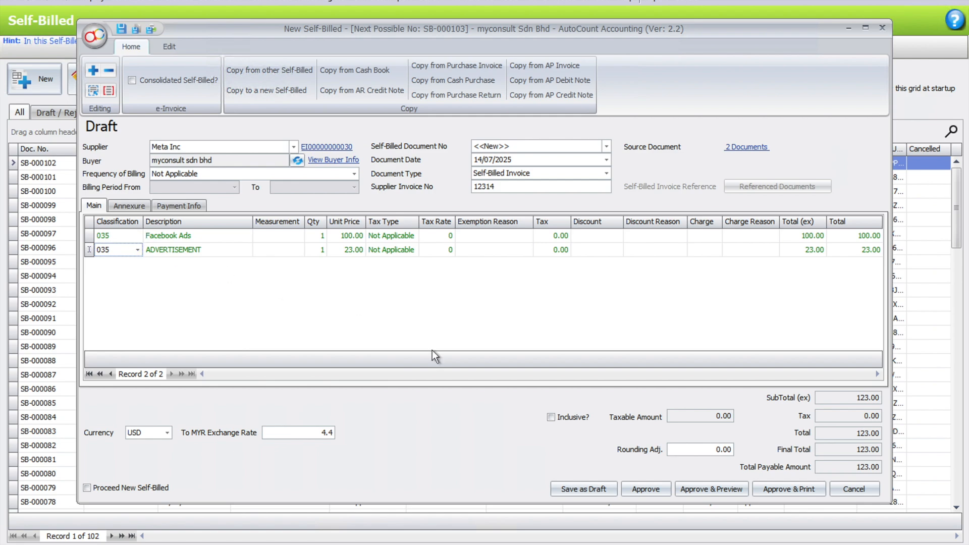
click(656, 487)
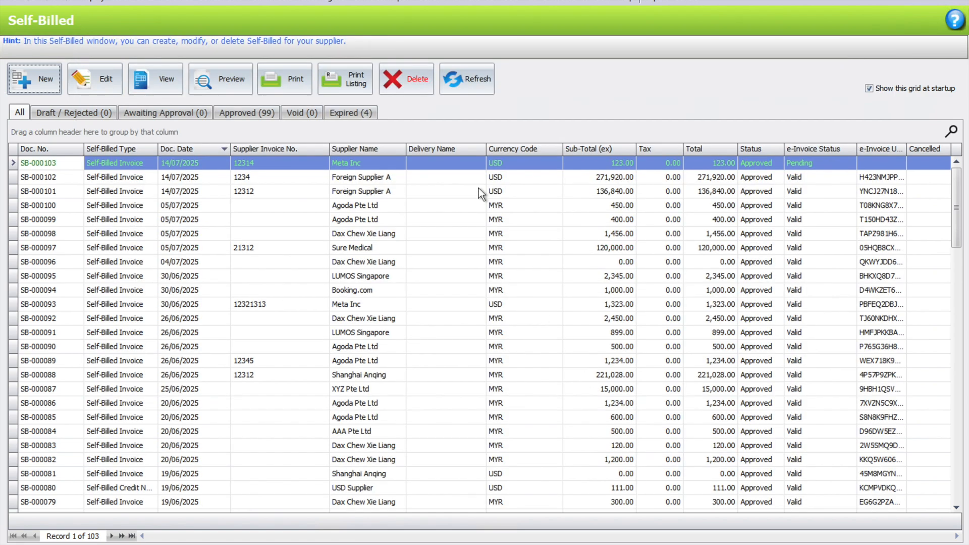
Refresh the Self-Billed list repeatedly until SB-000103 shows Submitted.
click(476, 77)
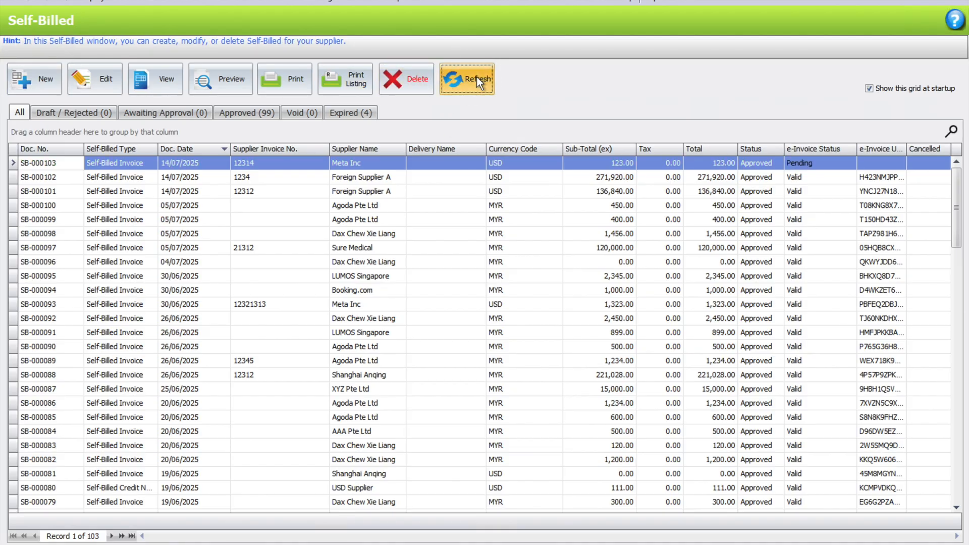
click(476, 81)
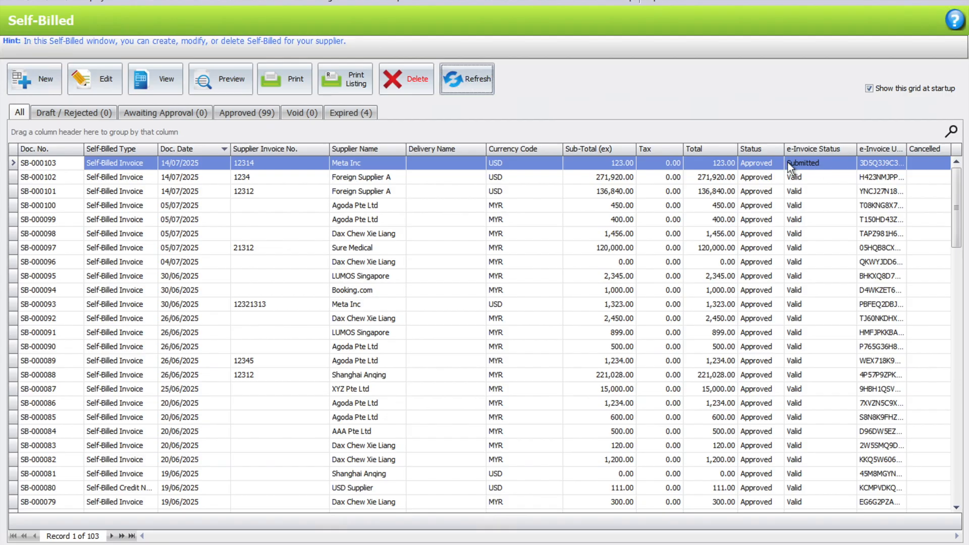
click(481, 81)
click(569, 4)
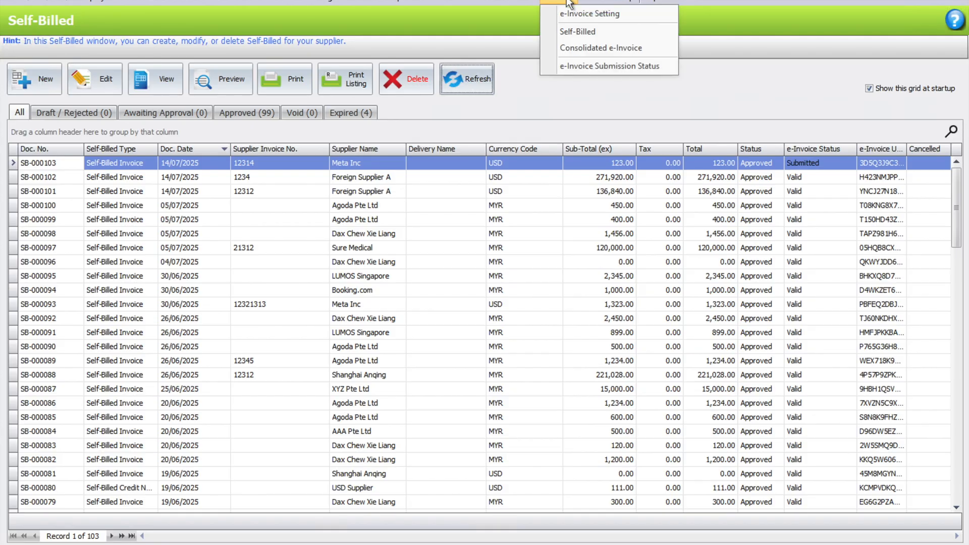
List e-invoice submissions for 01/07–14/07/2025, select SB-000103, and refresh its e-invoice status twice.
click(583, 67)
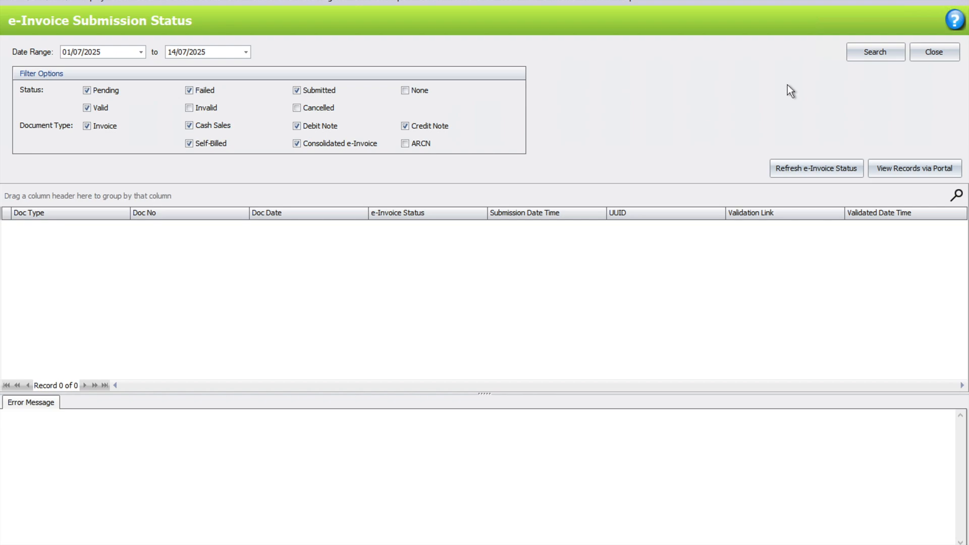
click(869, 51)
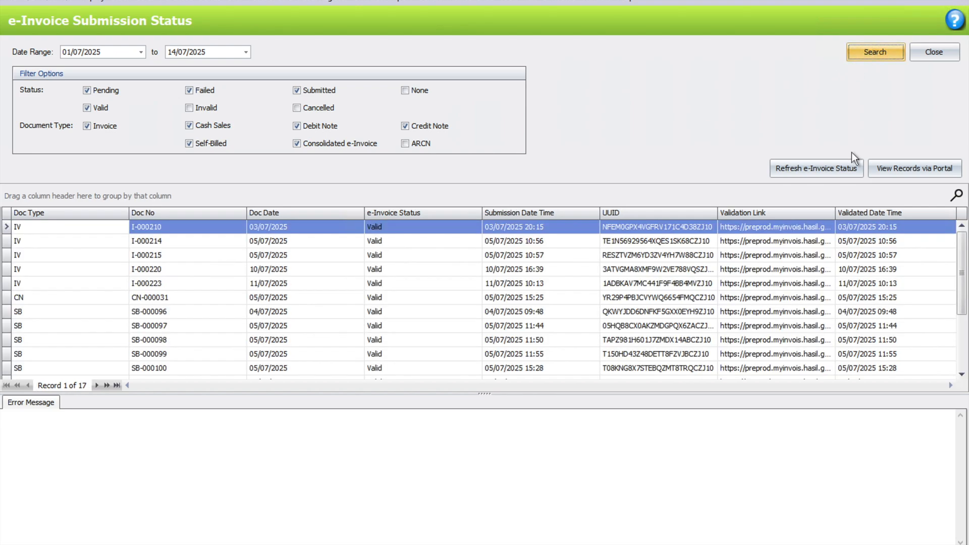
drag(960, 293, 958, 343)
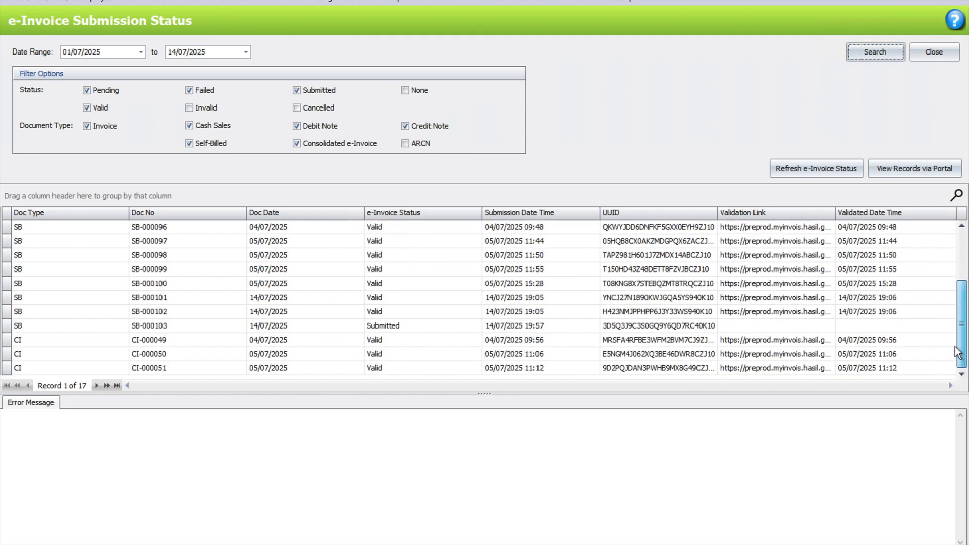
click(778, 326)
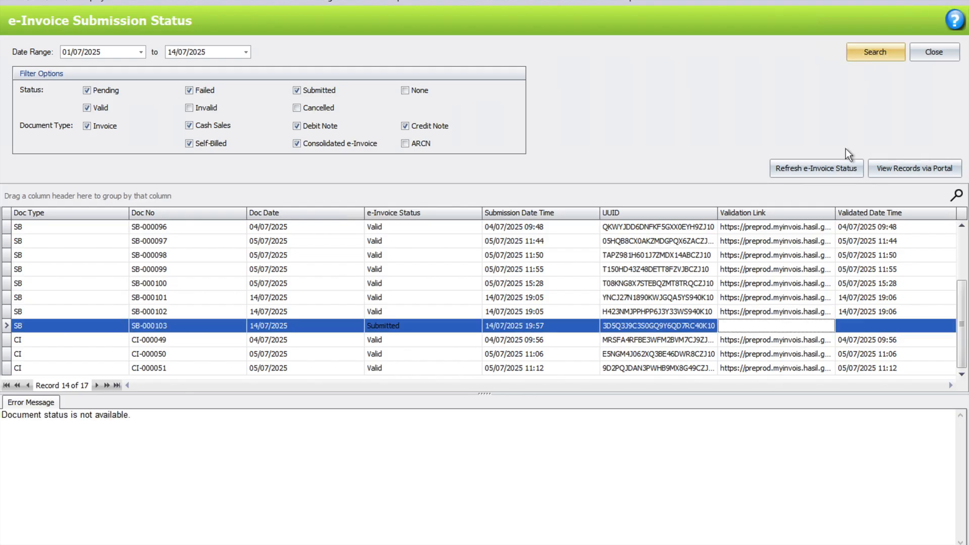
click(830, 168)
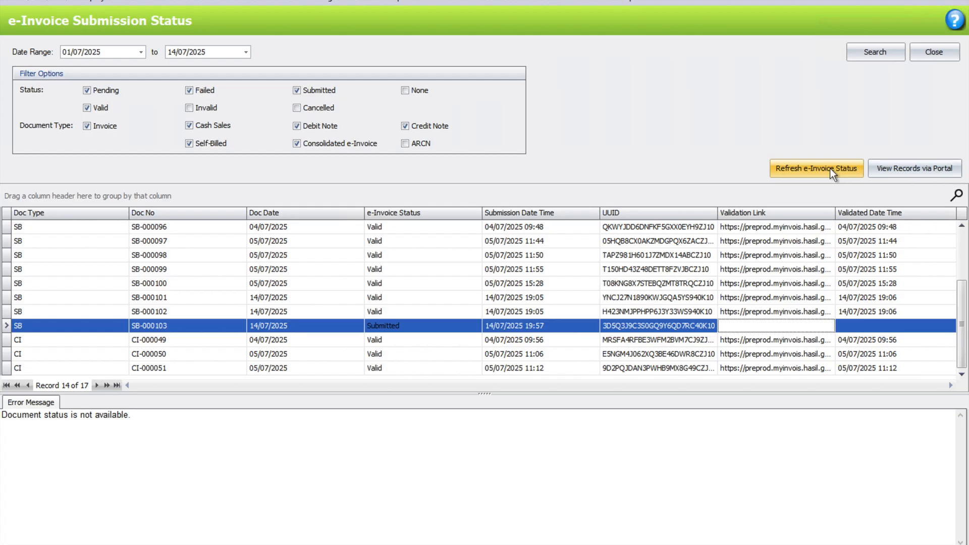
click(829, 168)
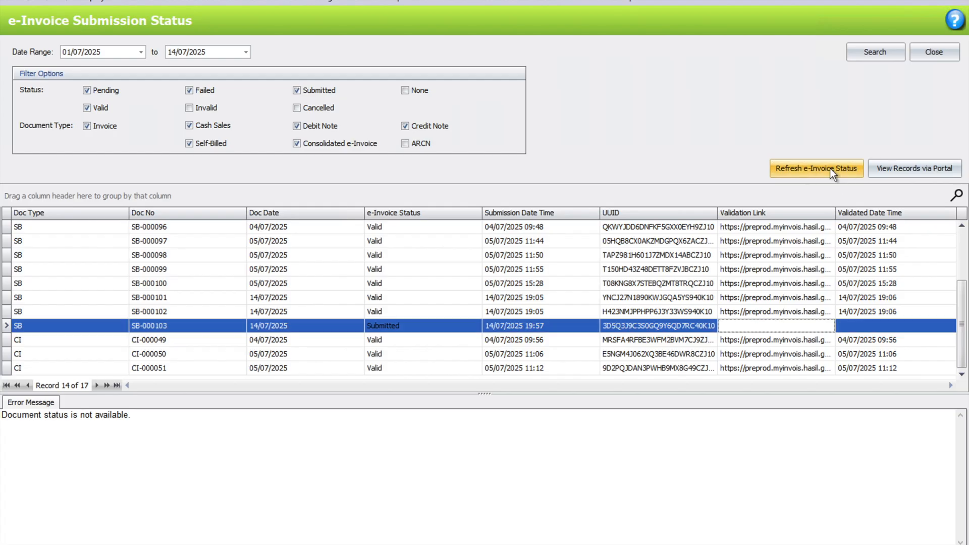